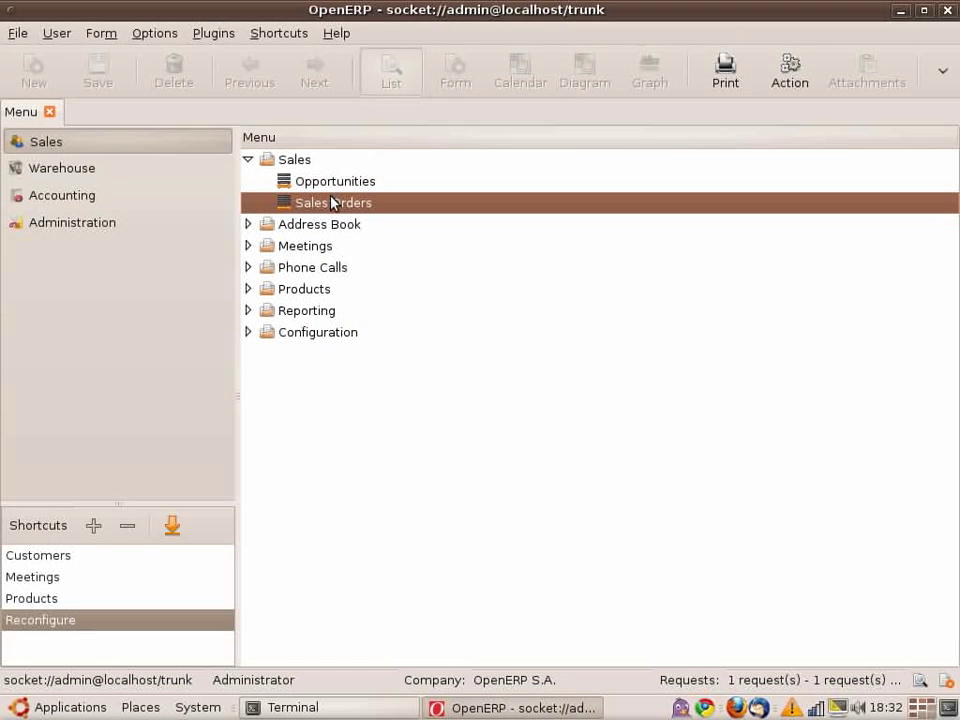
Open the sales orders list and go through the Syleam and Agrolait quotations in form view.
double_click(333, 206)
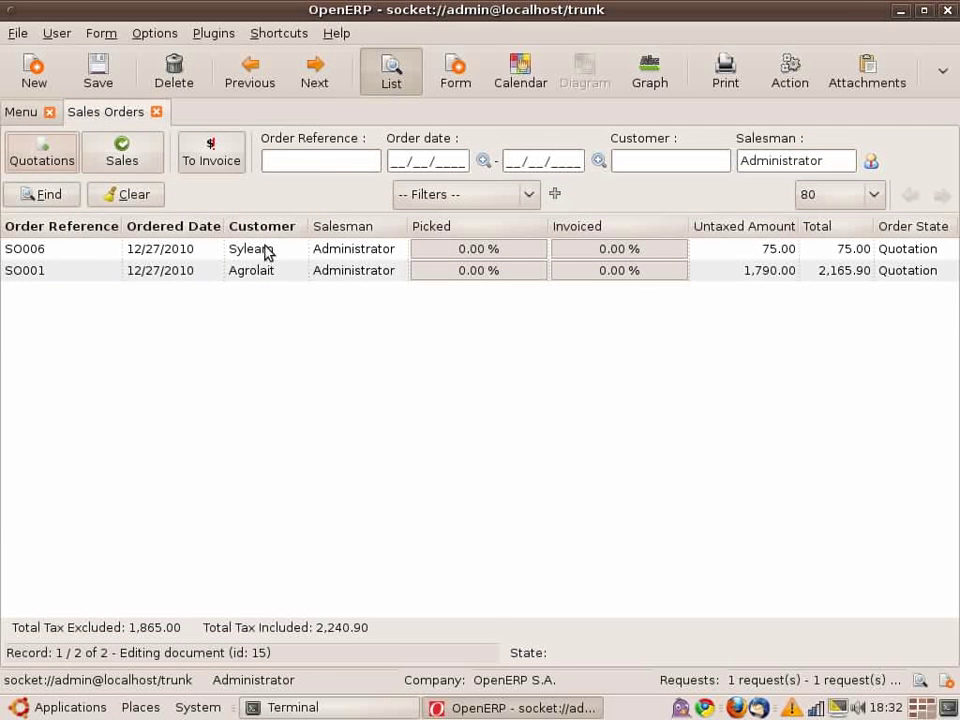
left_click(266, 271)
left_click(274, 256)
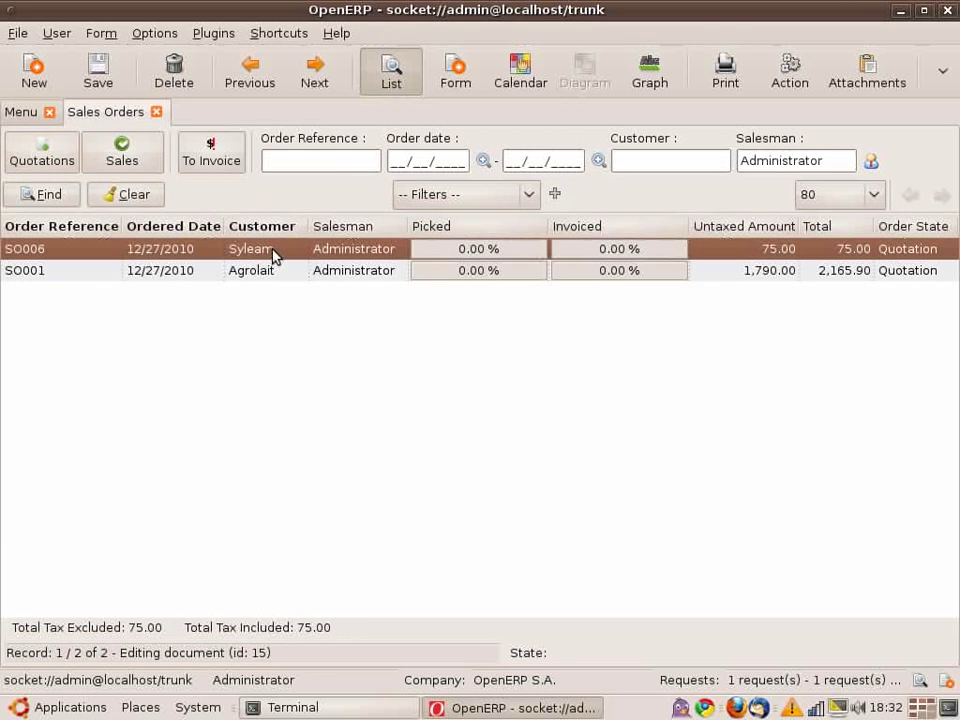
double_click(274, 256)
left_click(133, 320)
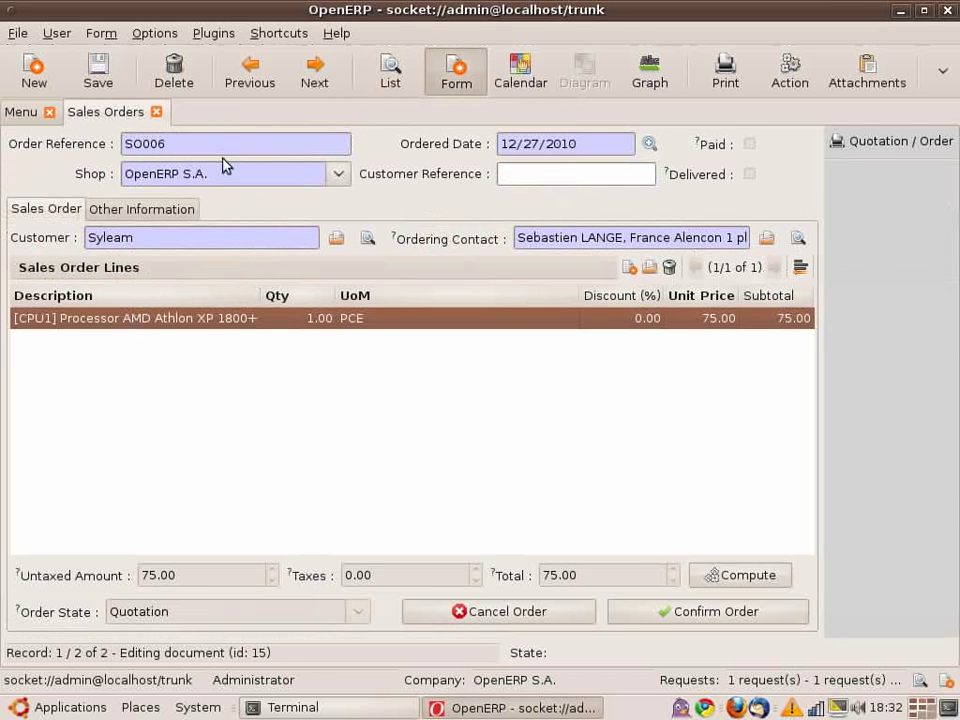
left_click(316, 76)
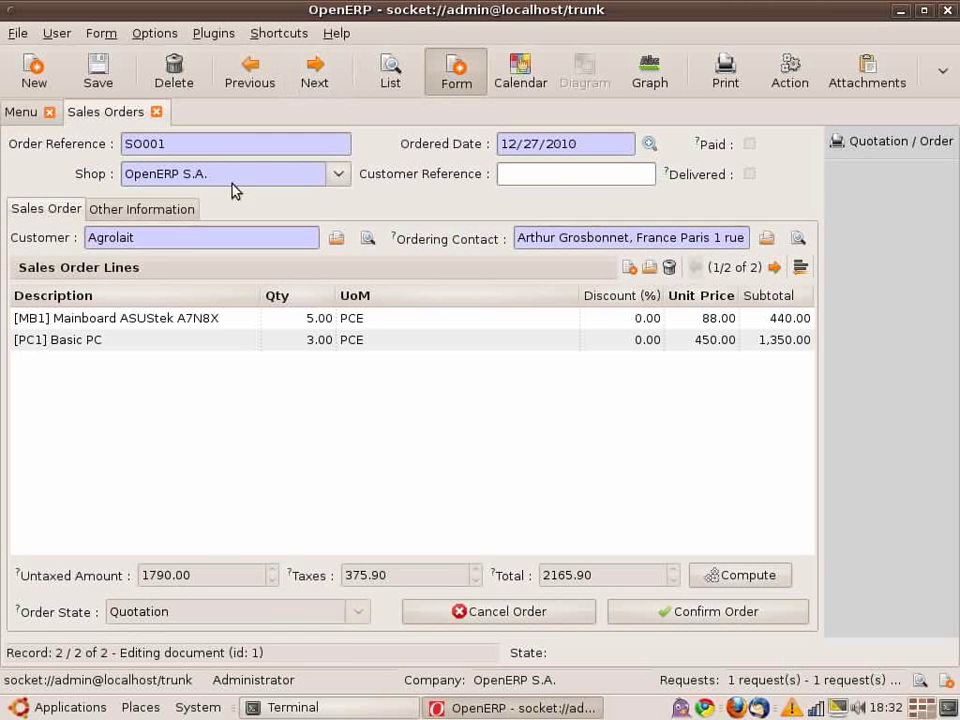
Start a data export for the sales orders and add Database ID to the fields to export.
left_click(101, 33)
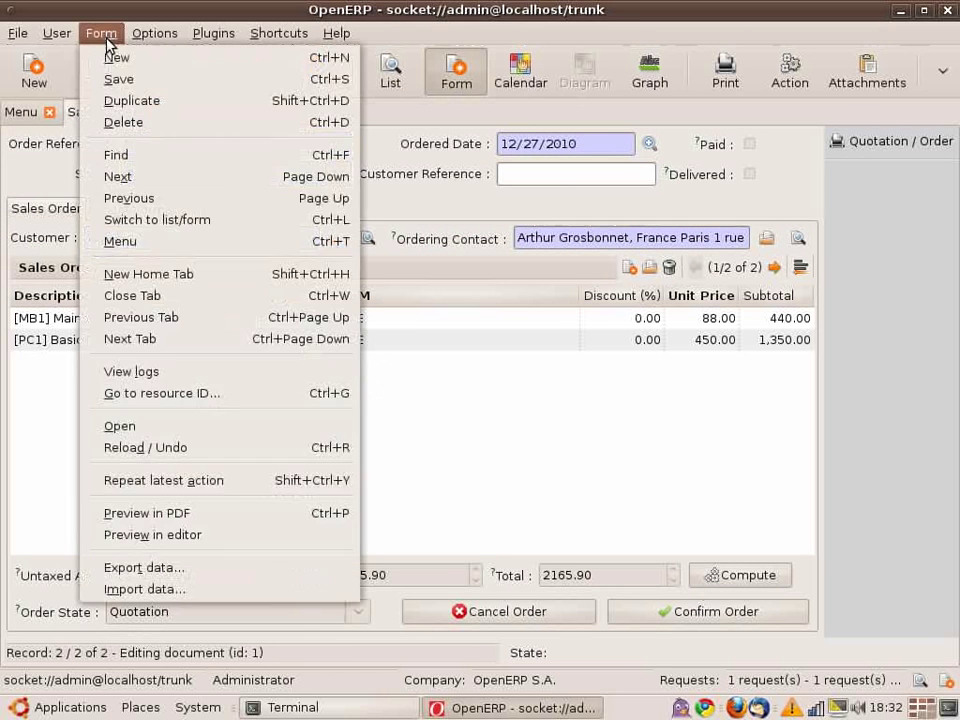
left_click(208, 568)
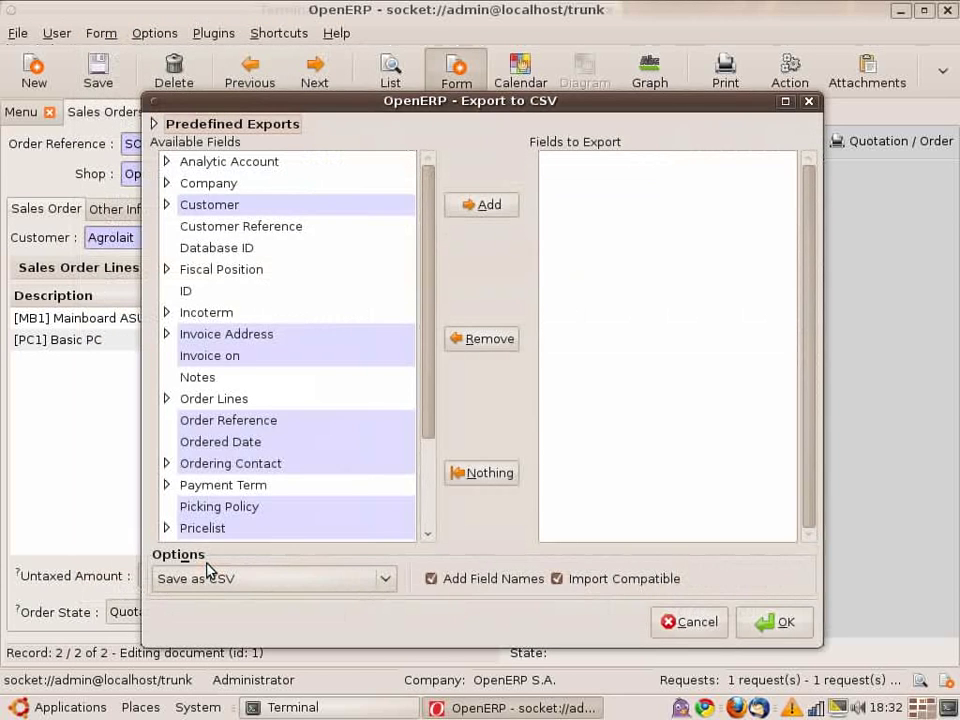
left_click(232, 250)
left_click(484, 205)
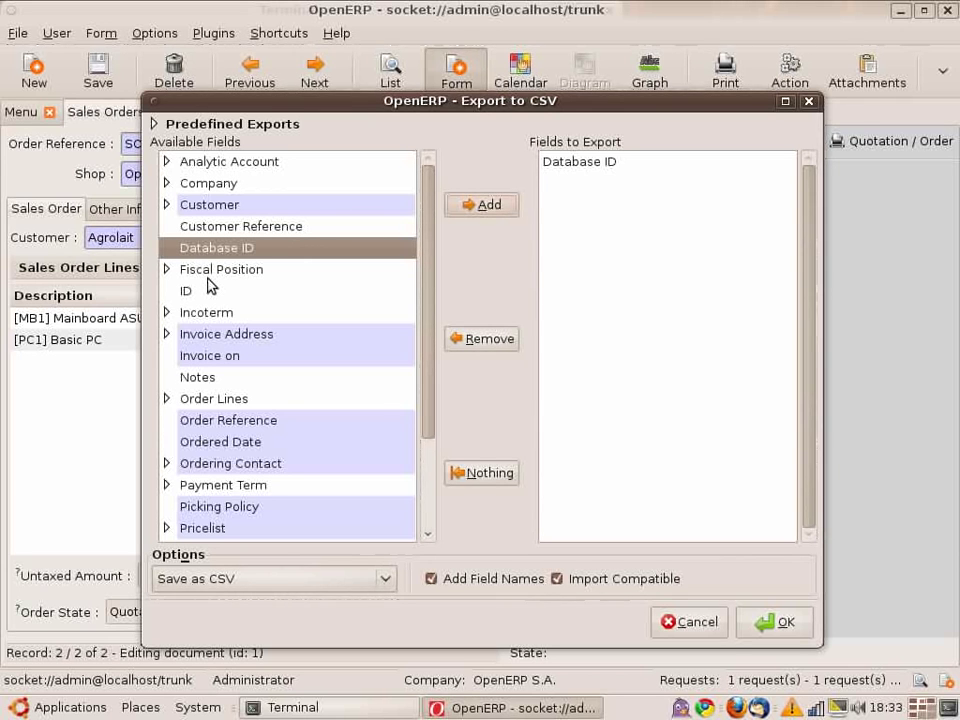
Look at the ID subfields under Customer, then add the Customer field itself to the fields to export.
left_click(320, 205)
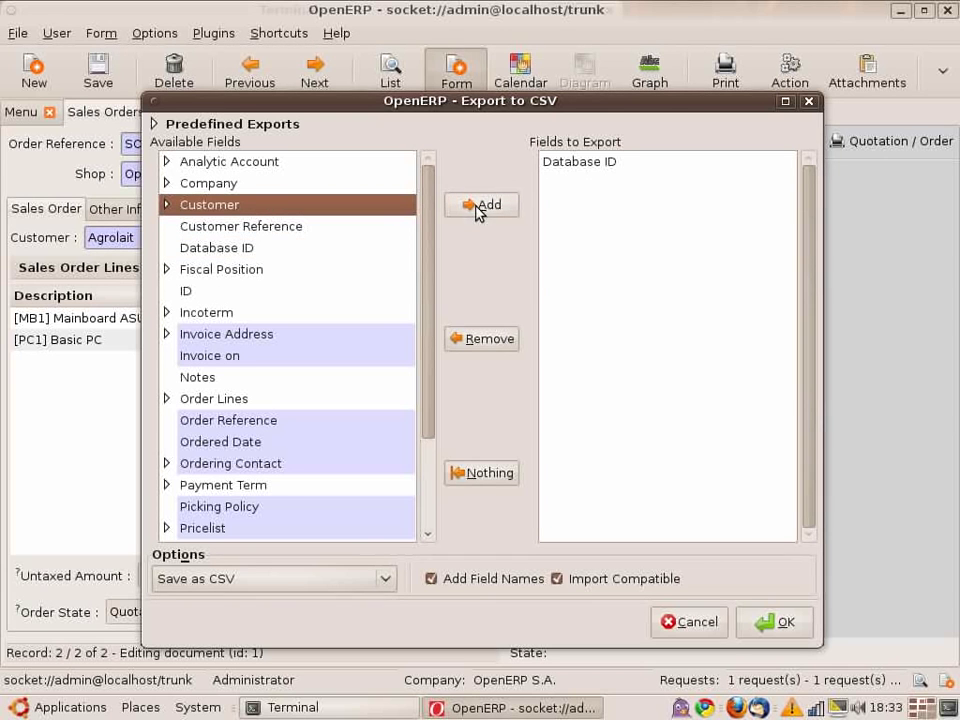
left_click(168, 207)
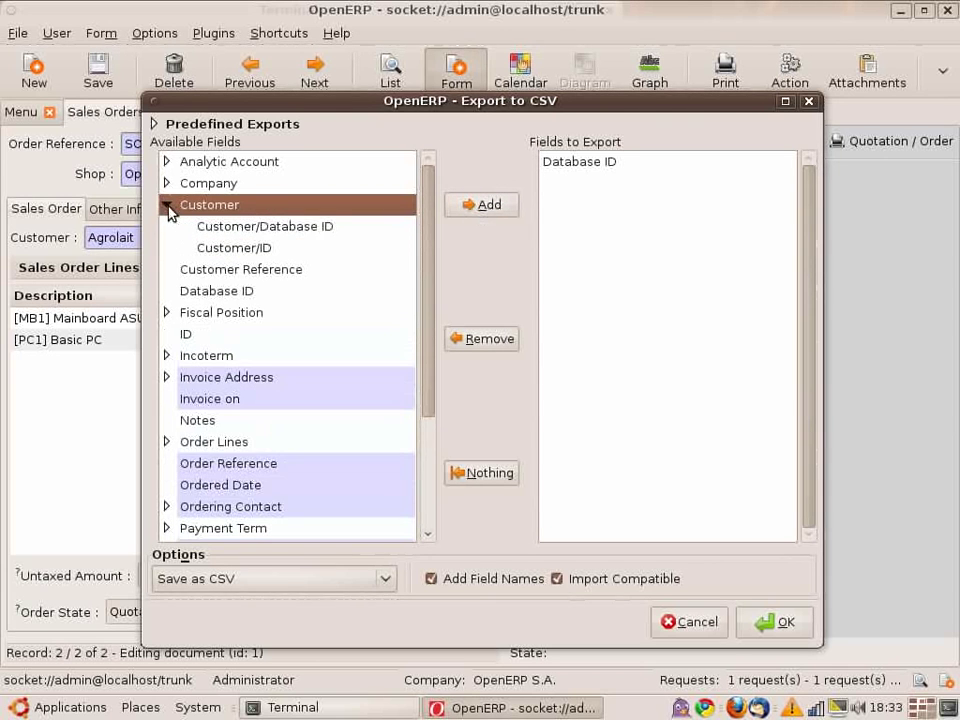
left_click(268, 232)
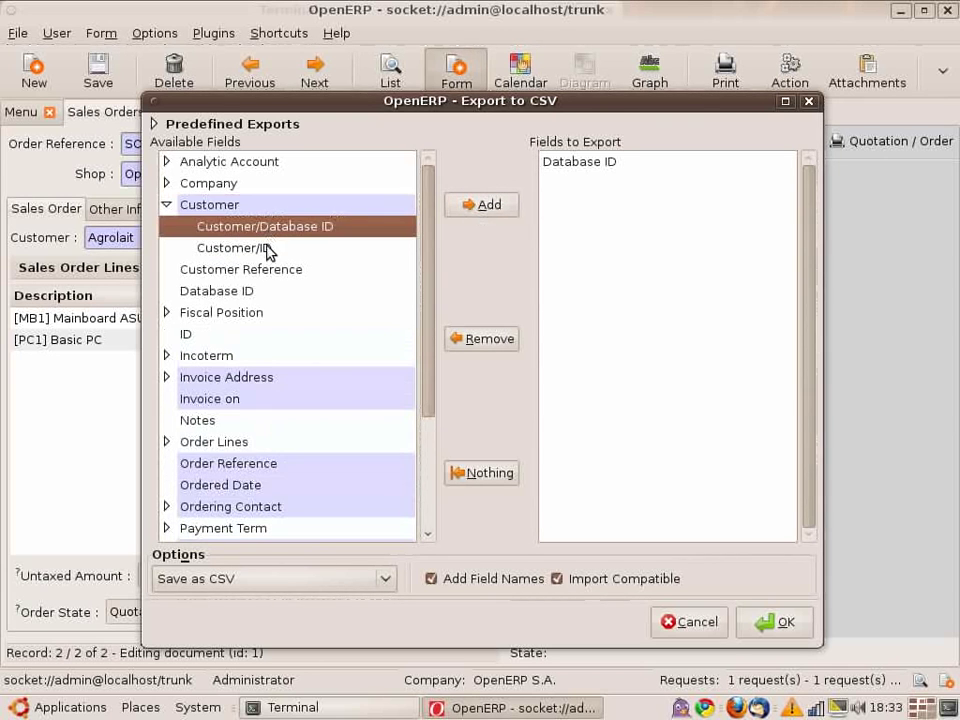
left_click(240, 251)
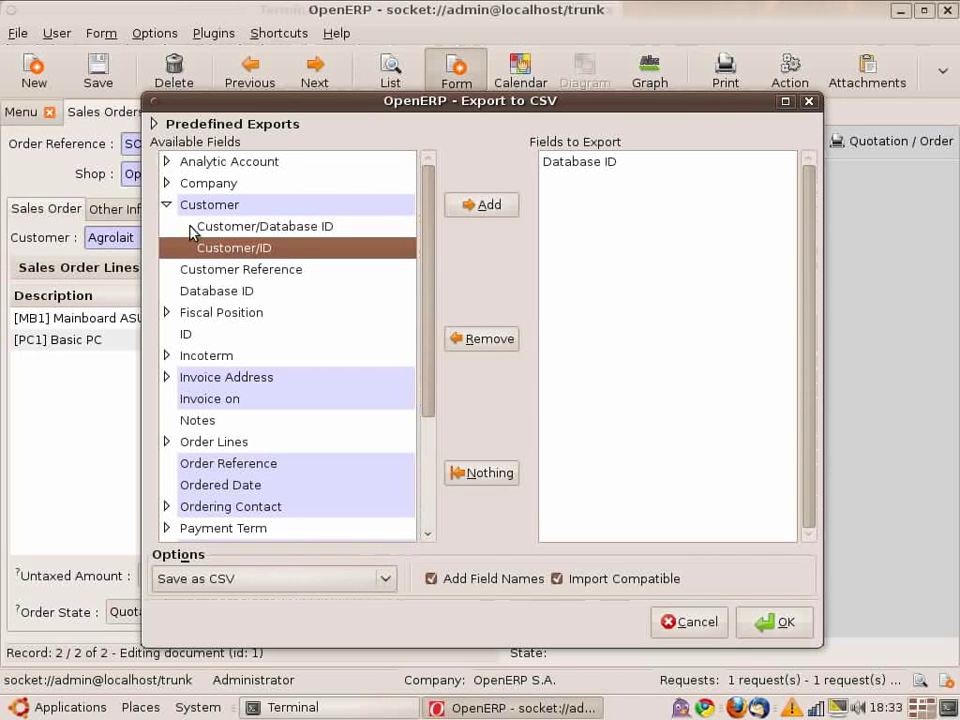
left_click(167, 205)
left_click(210, 208)
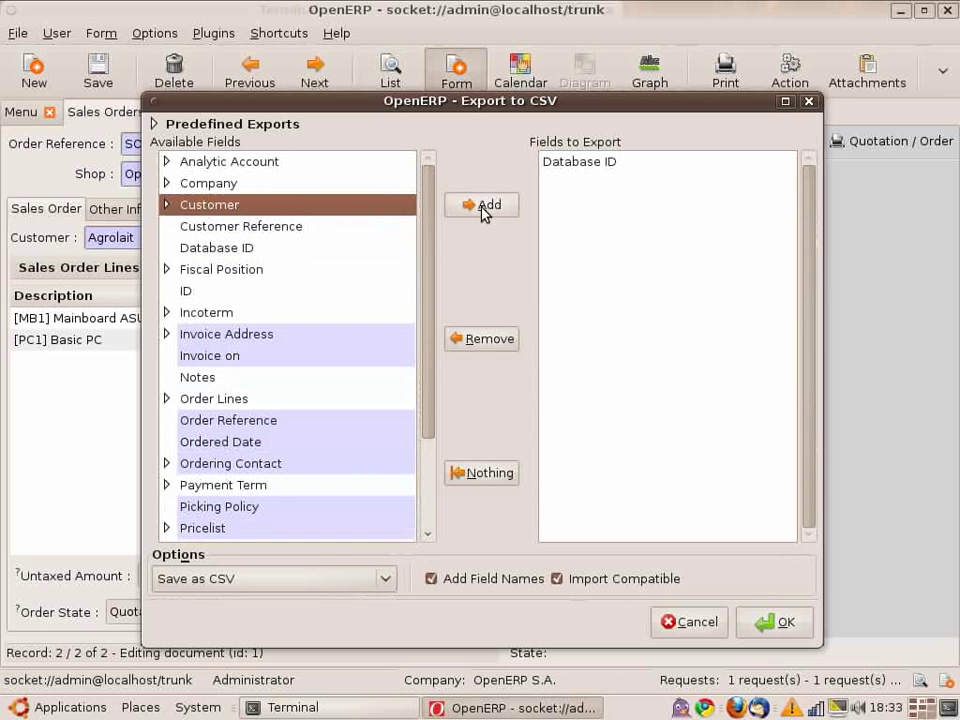
left_click(484, 208)
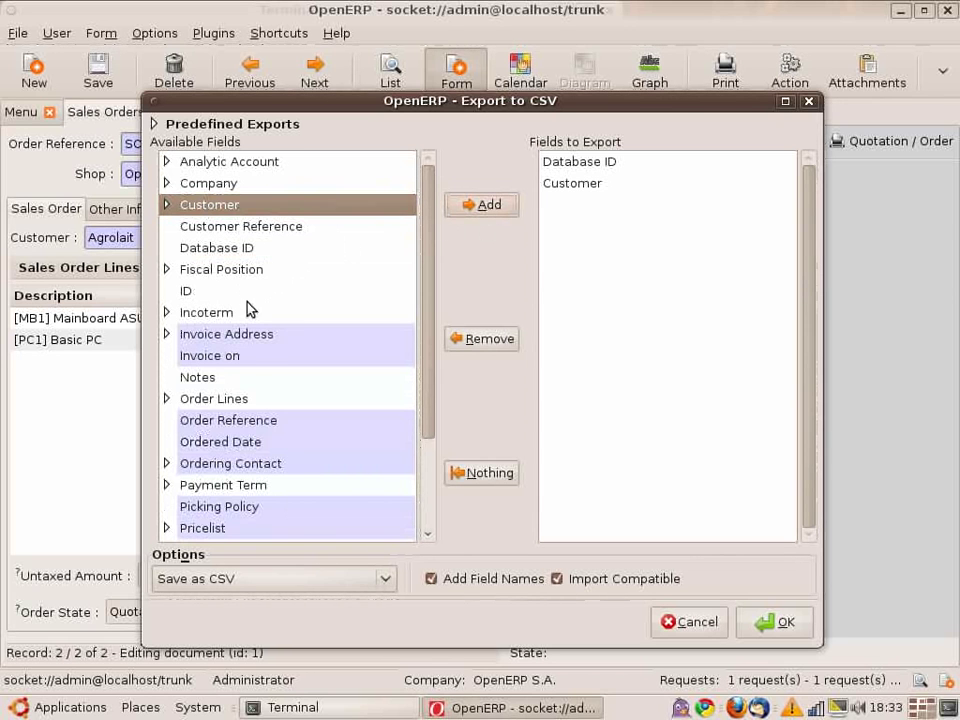
Add the Order Lines/Database ID and Order Lines/Description fields to the export.
scroll(230, 320, "down", 1)
left_click(167, 348)
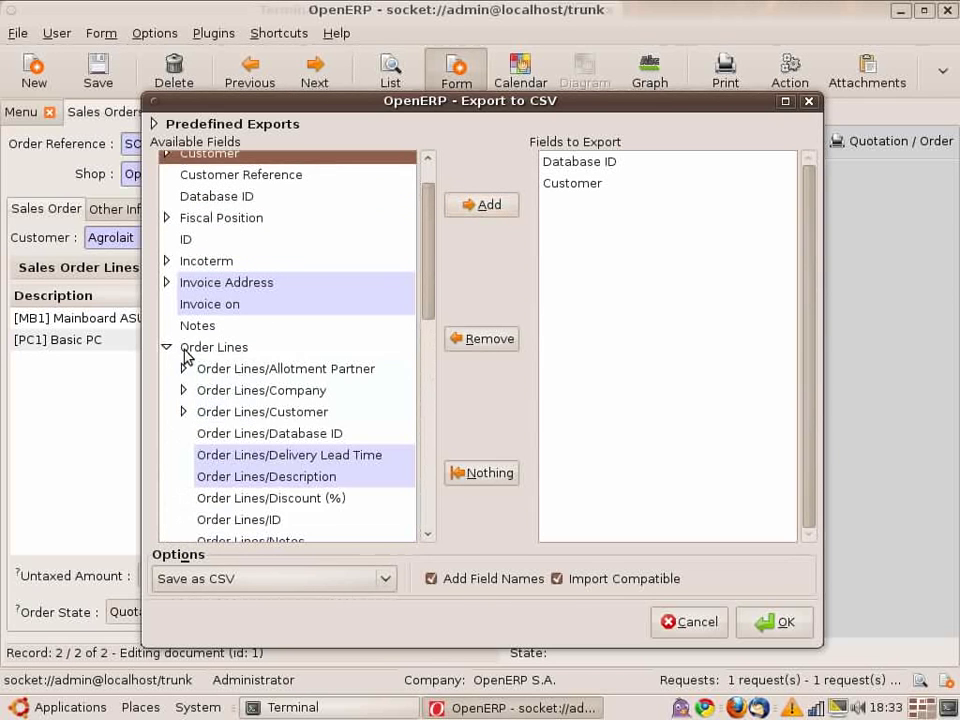
scroll(285, 354, "down", 1)
left_click(291, 381)
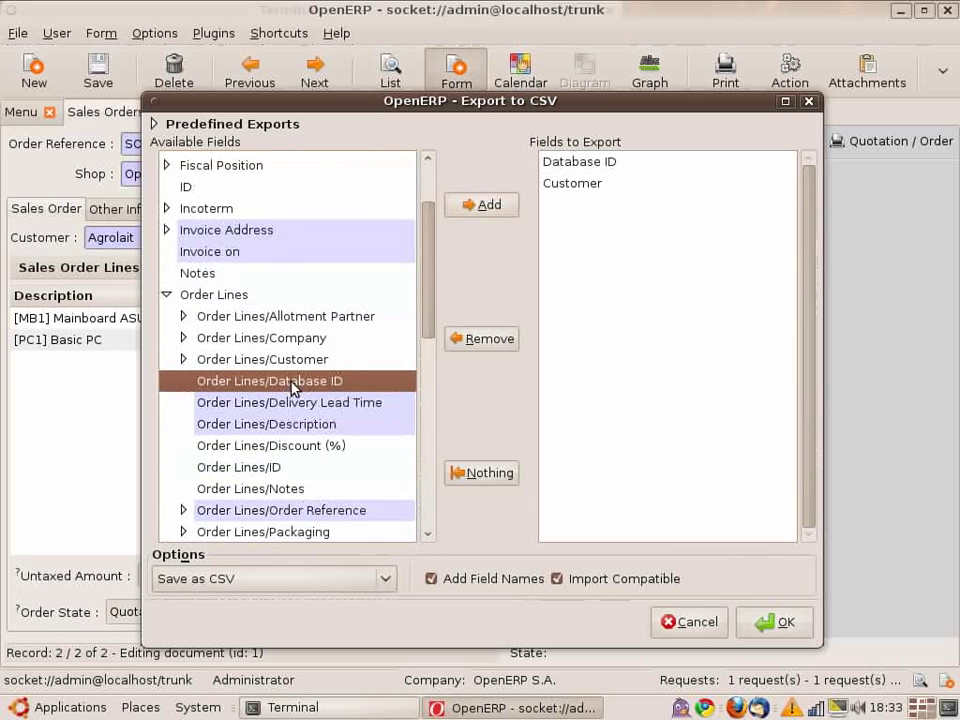
left_click(489, 210)
scroll(320, 300, "down", 2)
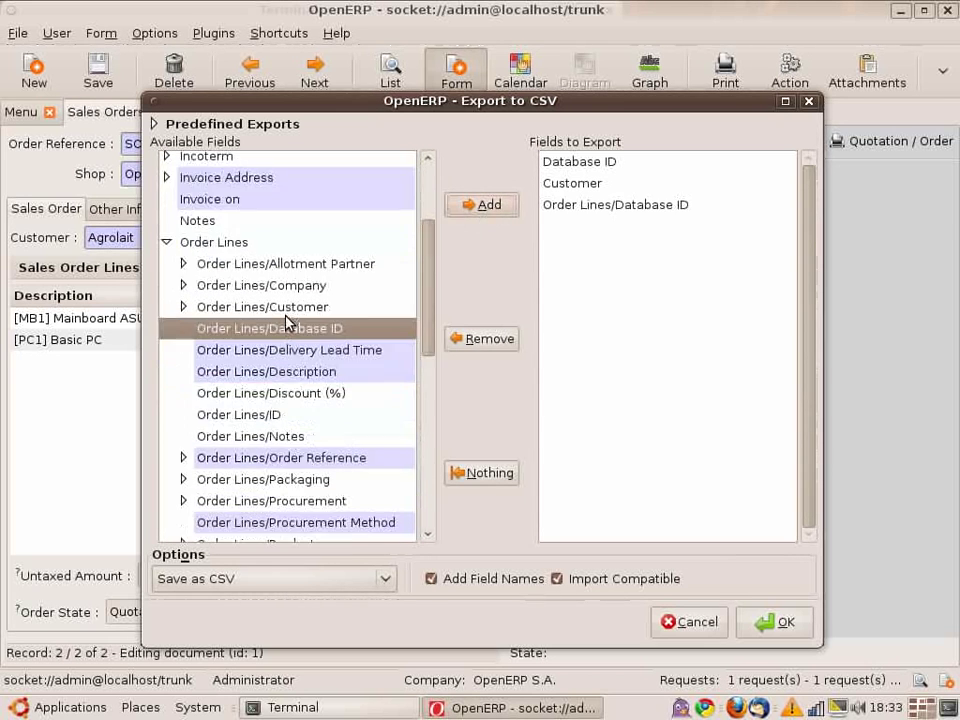
left_click(300, 320)
left_click(484, 206)
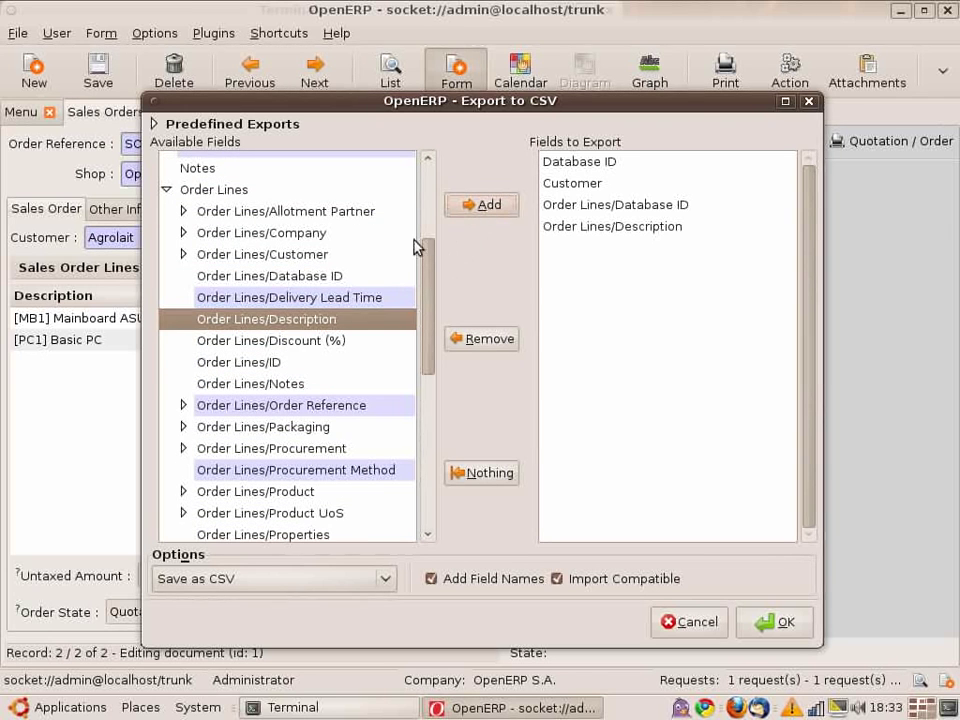
Add the Order Lines/Quantity (UoM) field to the export.
scroll(295, 342, "down", 1)
scroll(250, 405, "down", 1)
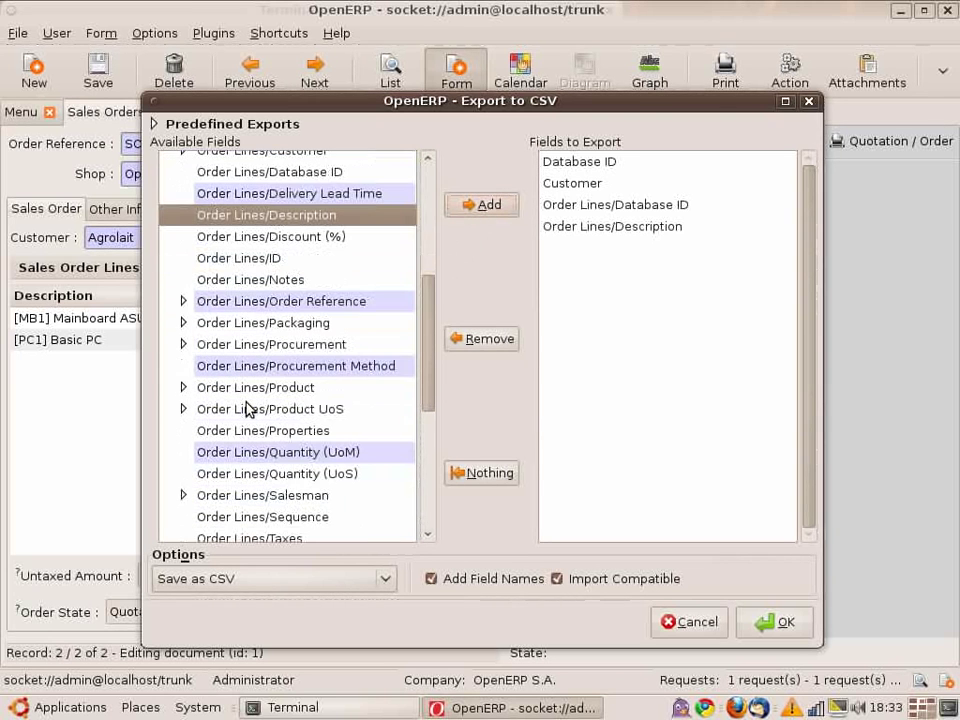
scroll(255, 400, "down", 1)
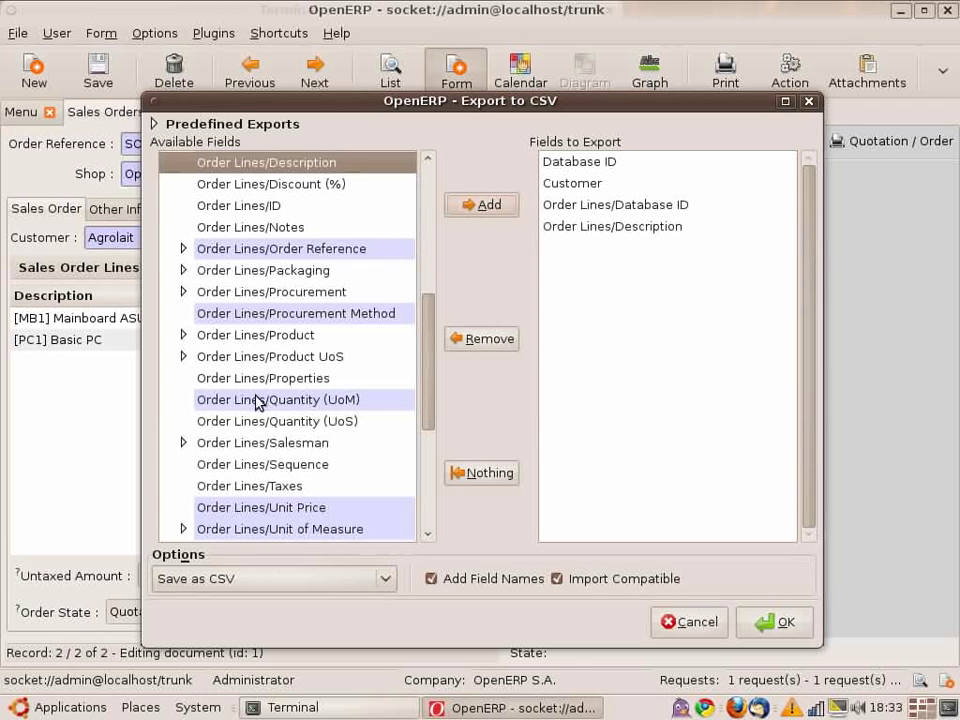
left_click(262, 400)
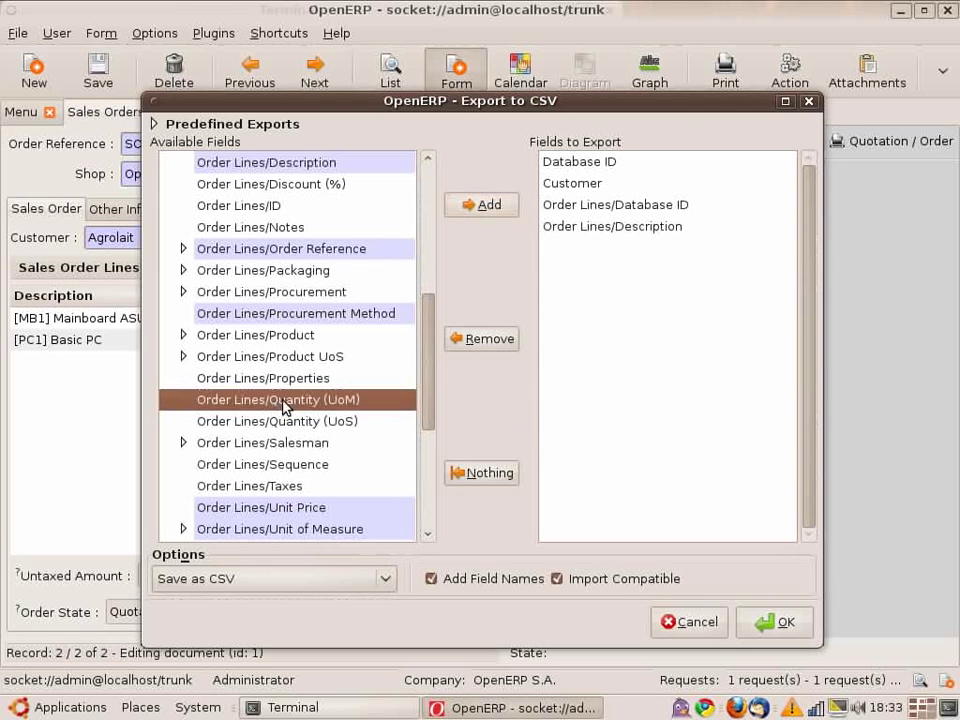
left_click(488, 208)
Add the Order Lines/Unit Price and Order Lines/Unit of Measure fields to the export.
scroll(298, 445, "down", 1)
left_click(298, 453)
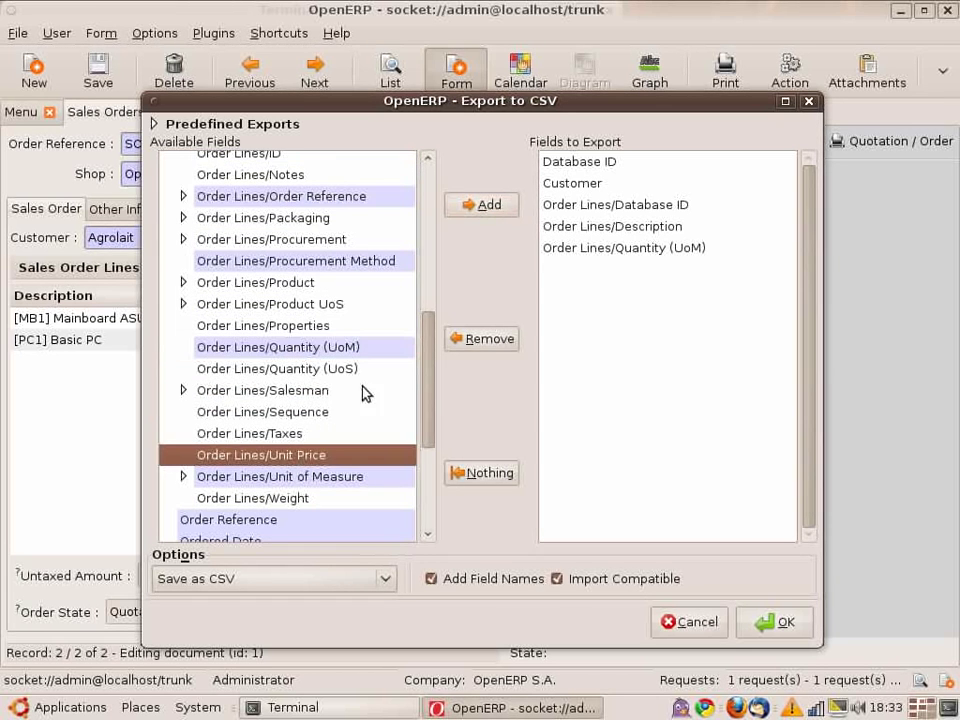
left_click(482, 205)
scroll(315, 402, "down", 1)
scroll(312, 402, "down", 1)
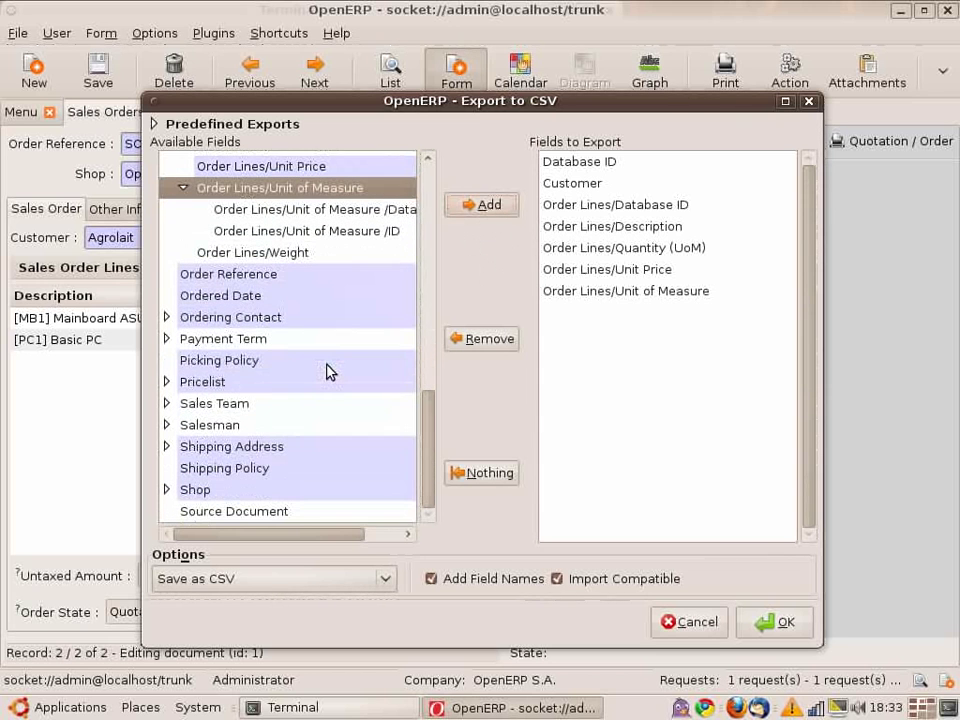
Export the chosen fields to a CSV file named sales.csv in the tmp folder.
left_click(771, 625)
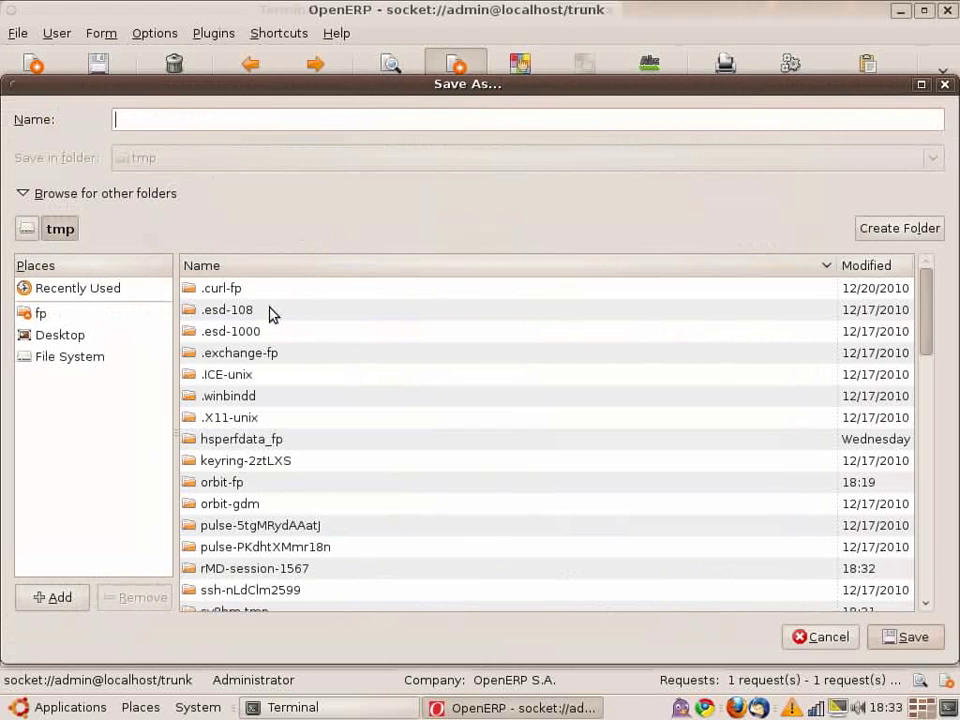
type("sales.csv")
left_click(908, 640)
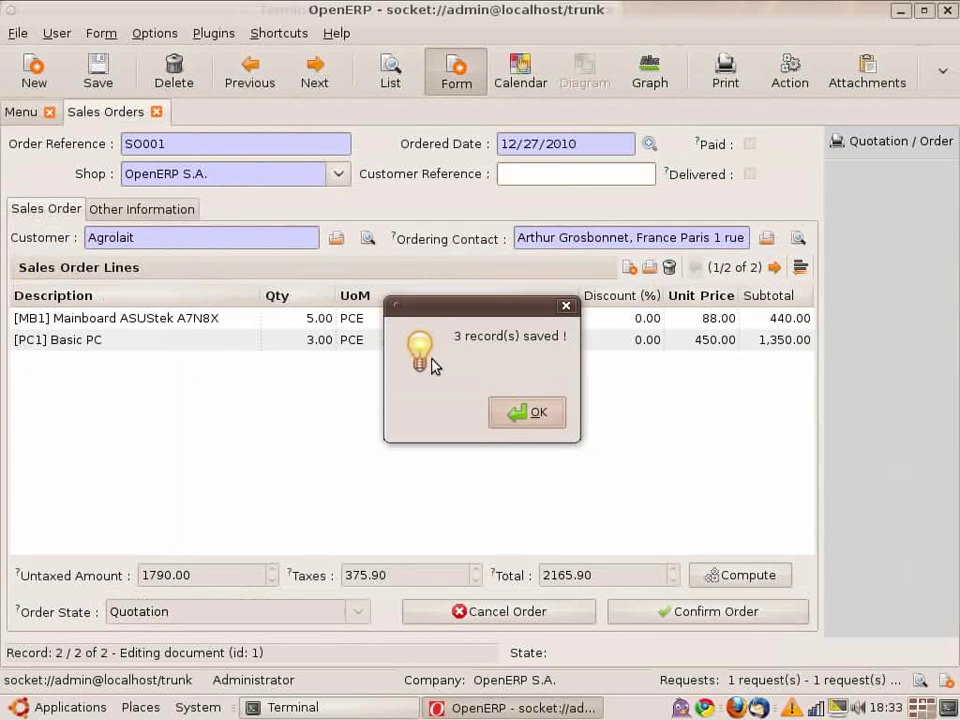
left_click(508, 403)
Switch to OpenOffice.org and open the exported sales.csv from the tmp folder as a spreadsheet, accepting the import settings.
key("ctrl+alt+Down")
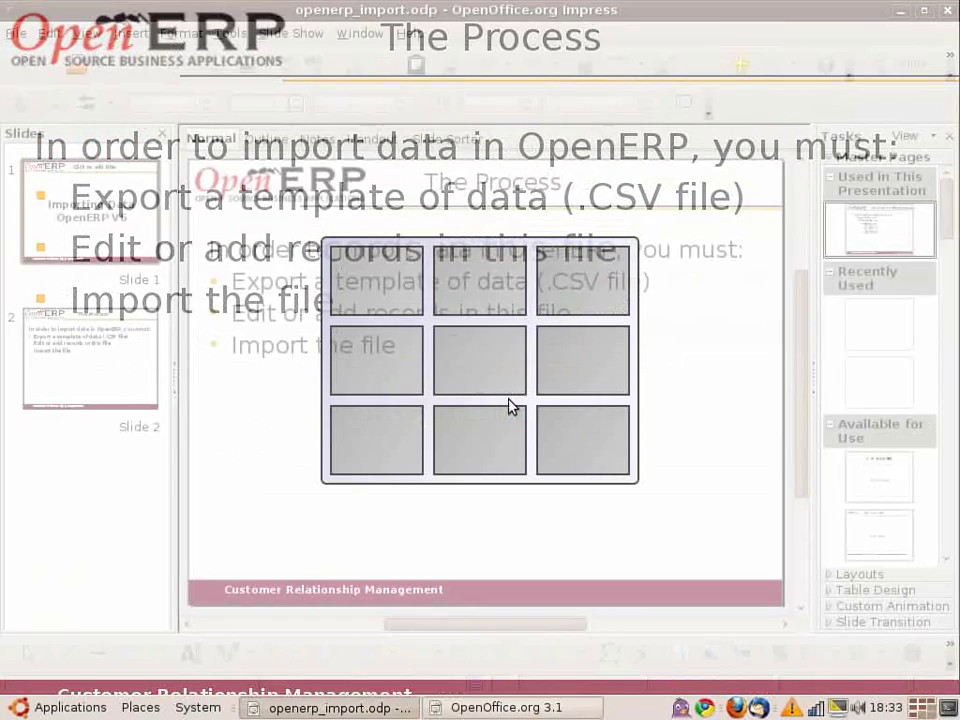
left_click(16, 33)
left_click(22, 70)
scroll(251, 330, "down", 10)
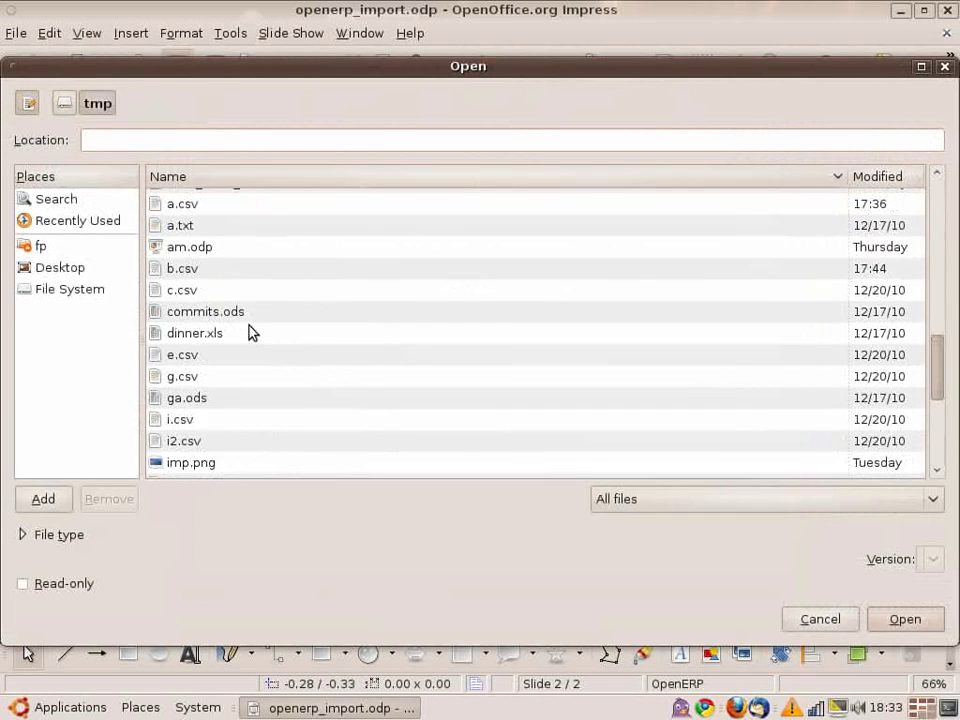
scroll(251, 333, "down", 5)
left_click(206, 446)
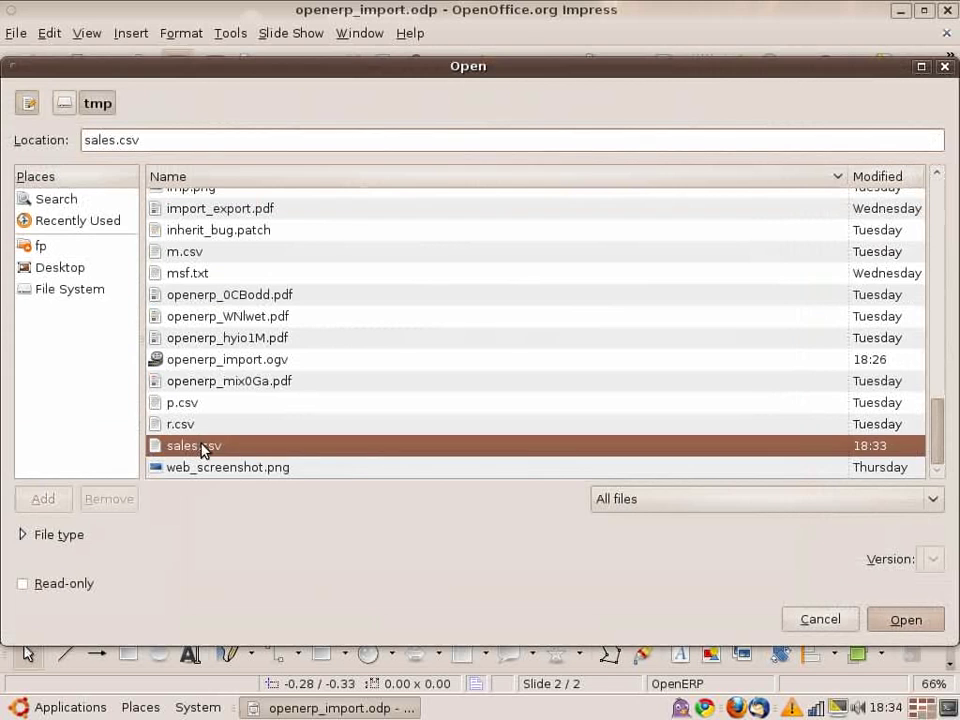
key("Return")
left_click(778, 111)
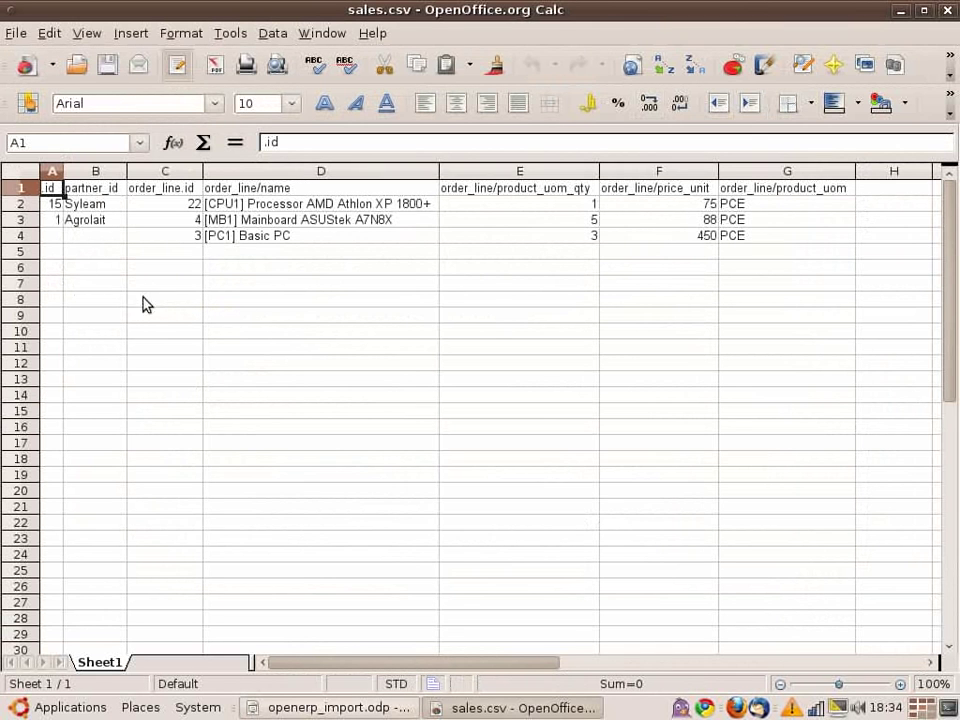
Change the partner_id of the first order, cell B2, to Axelor.
left_click(94, 268)
key("Up")
key("Up")
key("Up")
key("Up")
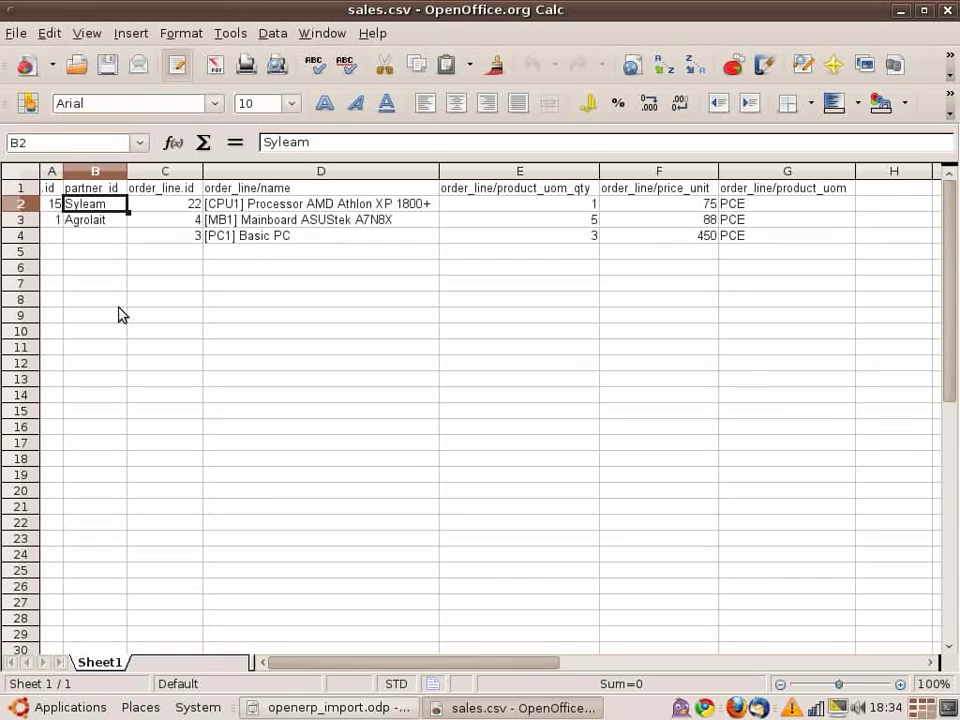
type("Axe")
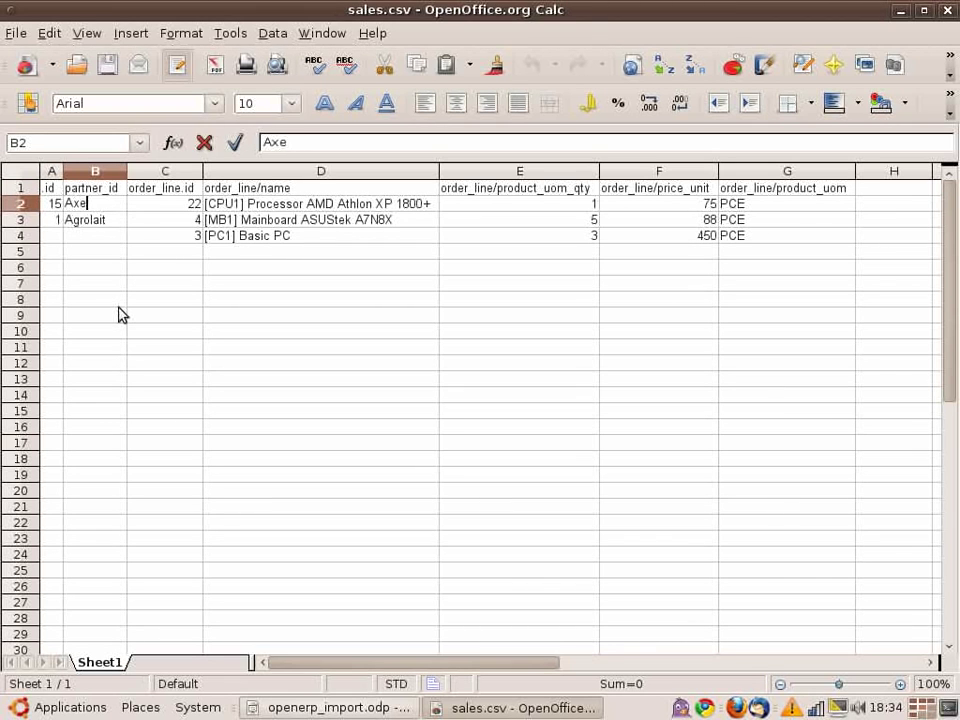
type("lor")
key("Tab")
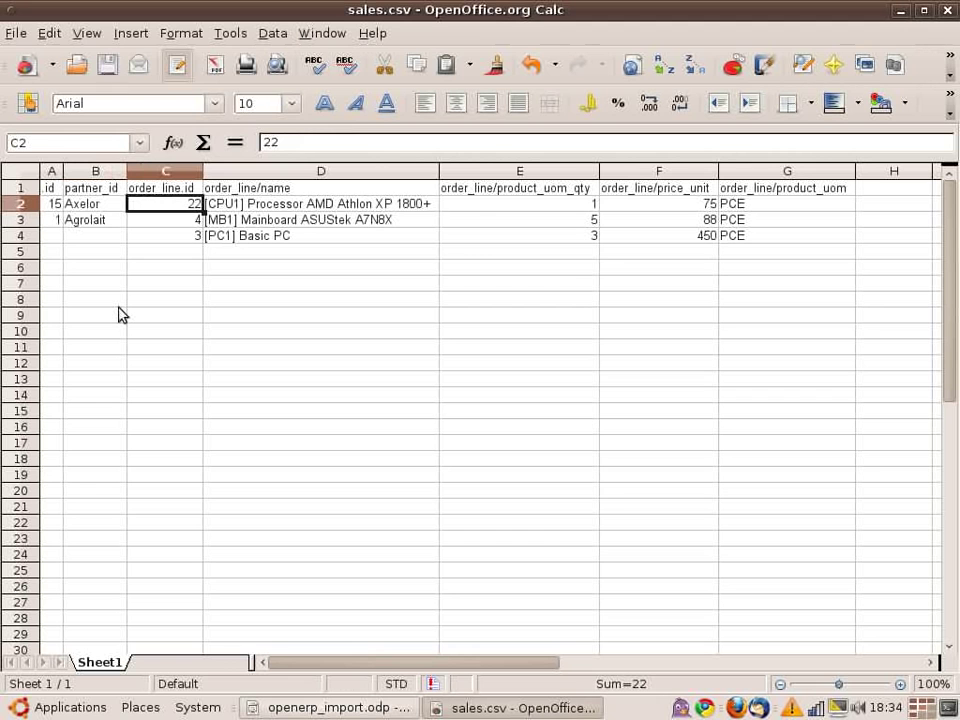
Set the first order line's name in D2 to NEW LABEL and its quantity in E2 to 2.
key("Tab")
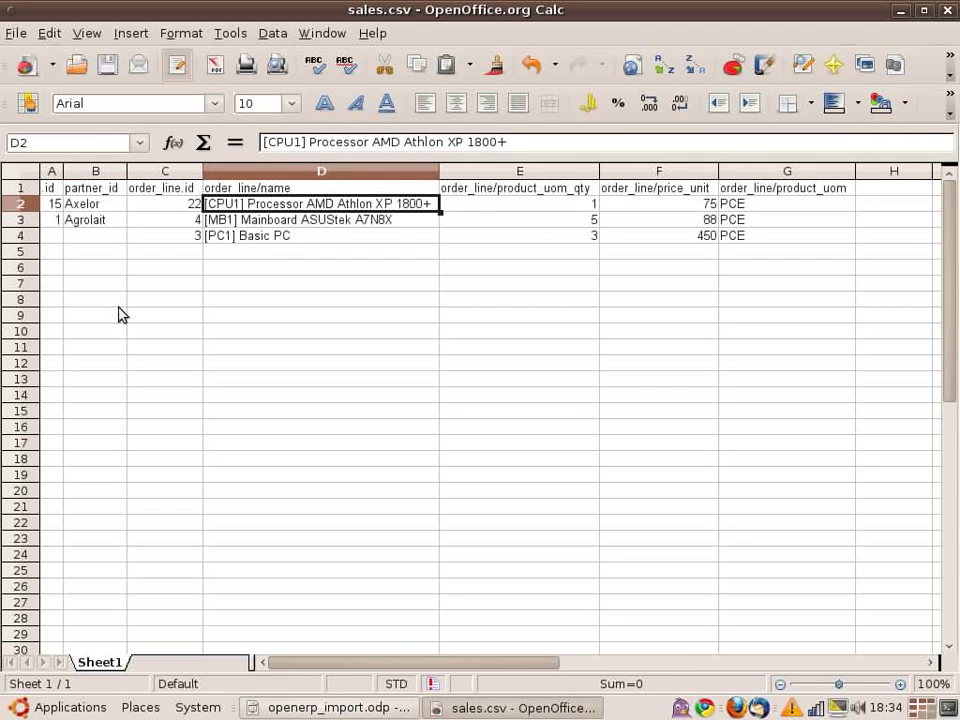
type("NEW LA")
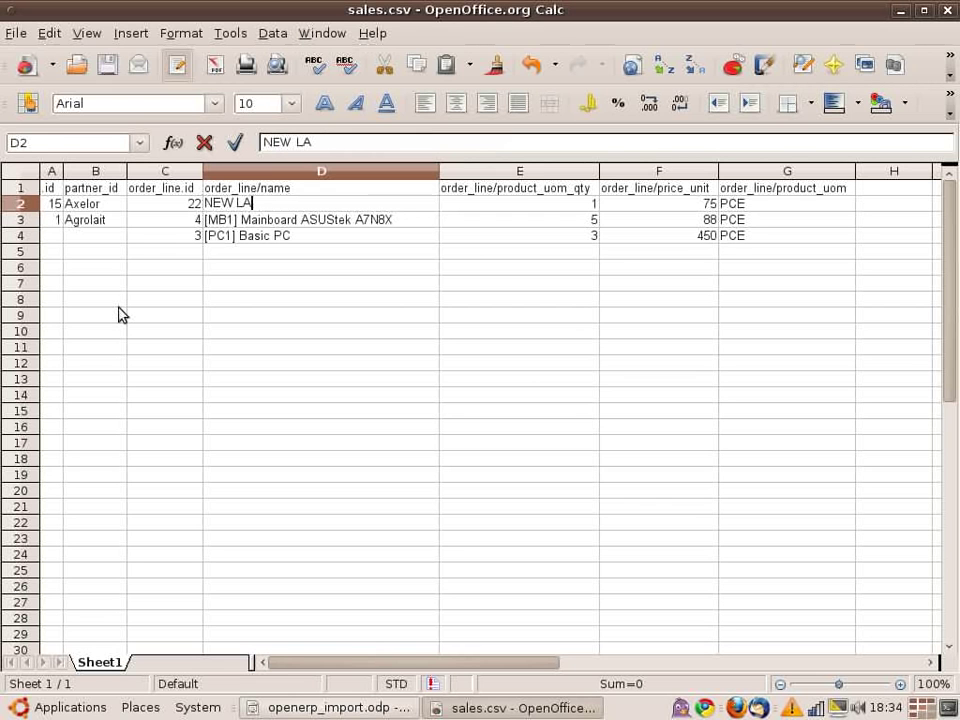
type("BEL")
key("Tab")
type("2")
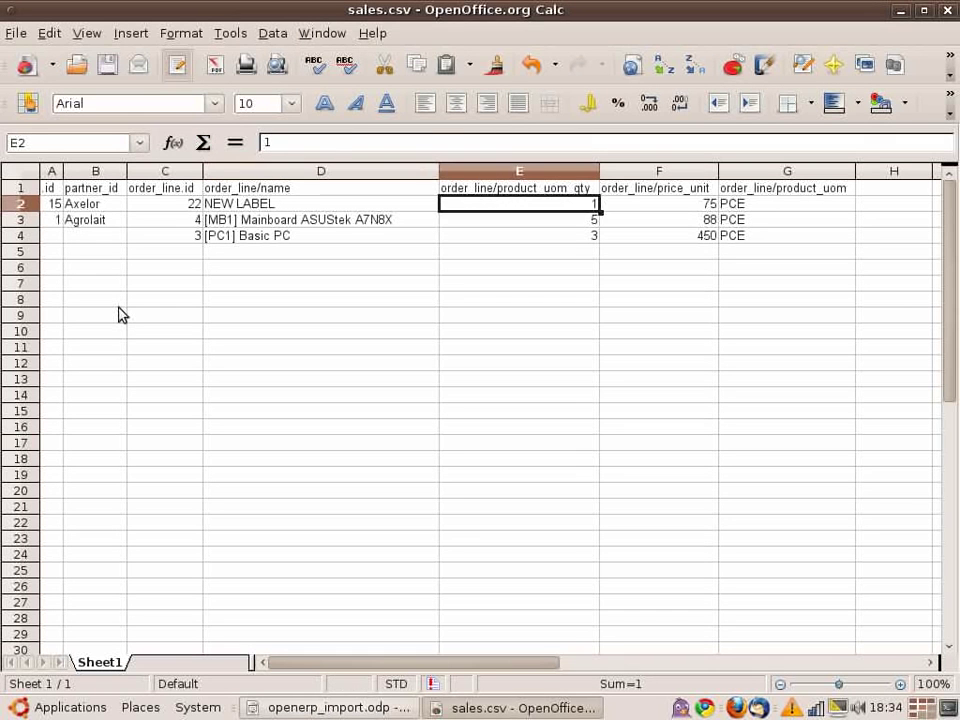
key("Return")
Add an order line in row 5 named New Line with quantity 2, unit price 100 and unit of measure PCE.
key("Down")
key("Down")
key("Left")
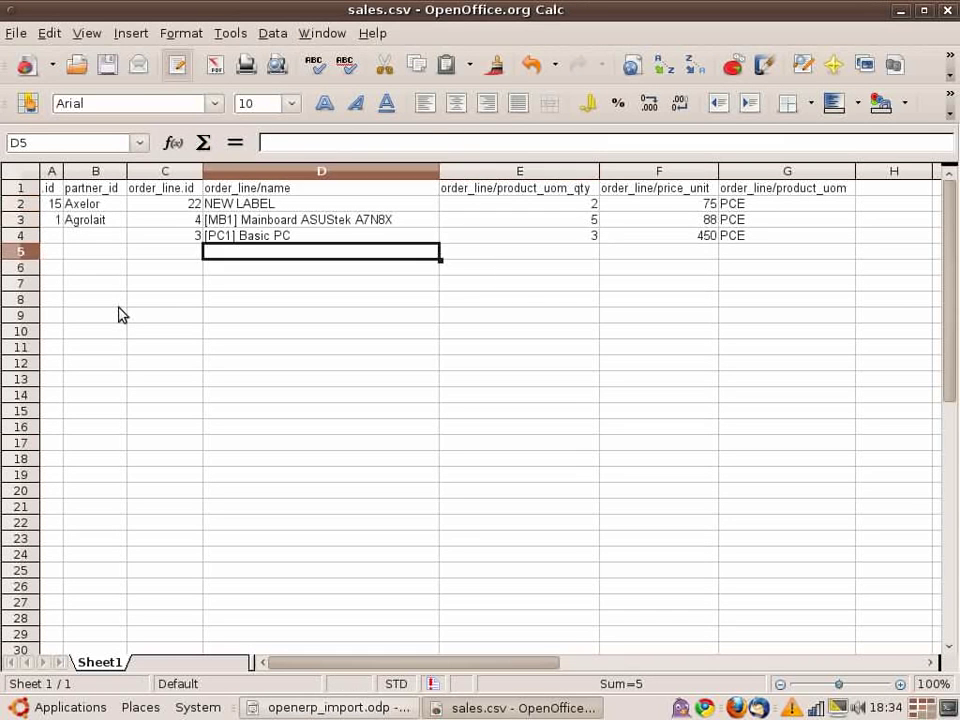
type("Ne")
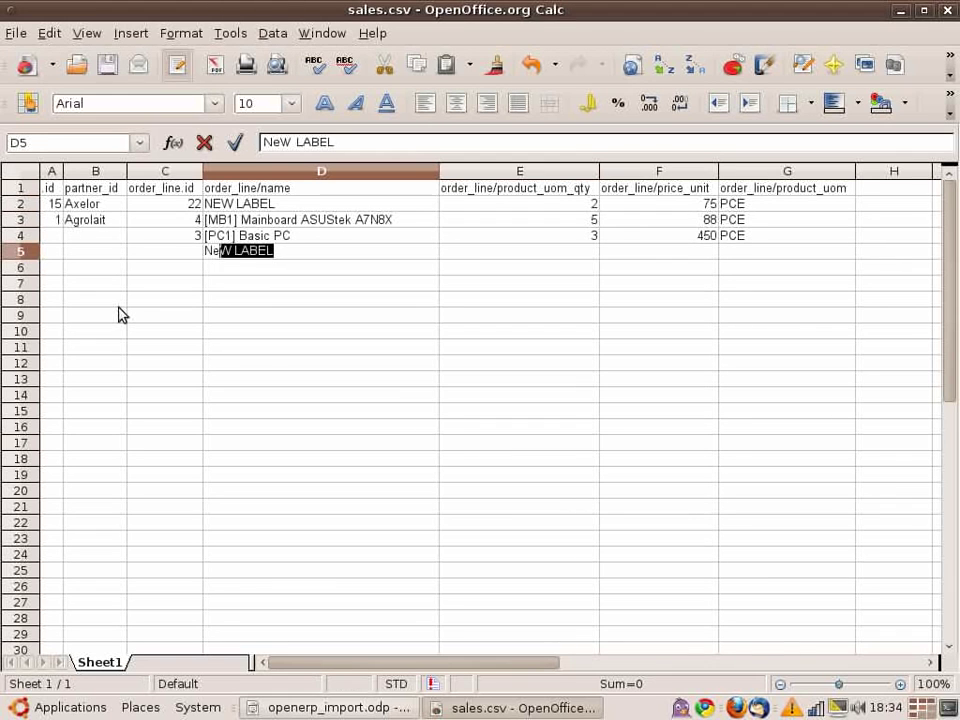
type("w Line")
key("Tab")
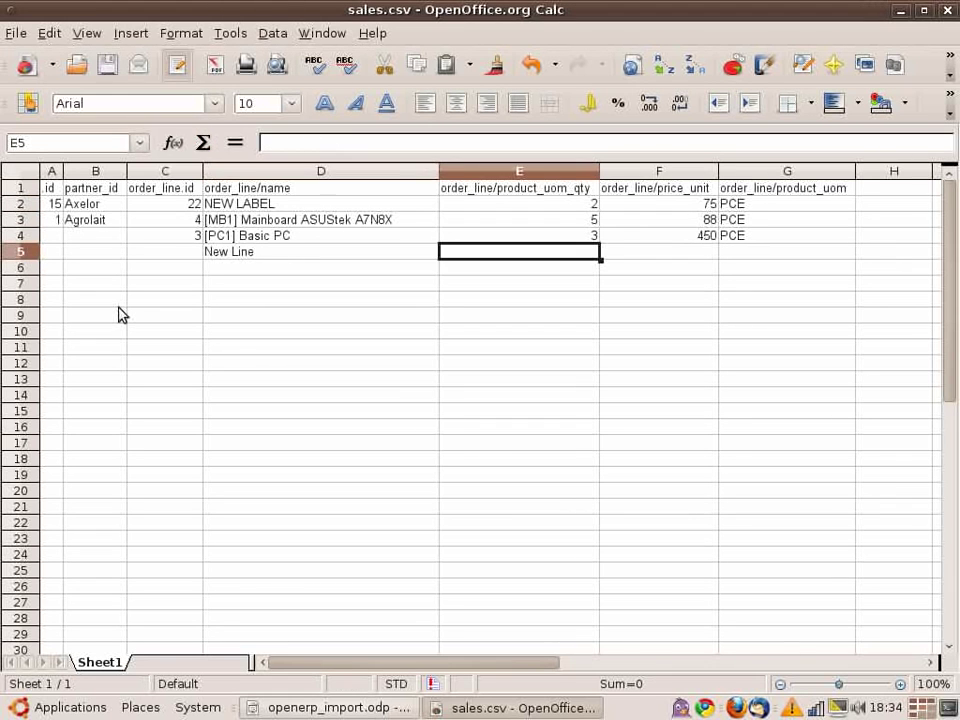
type("2")
key("Tab")
type("100")
key("Tab")
type("PCE")
key("Return")
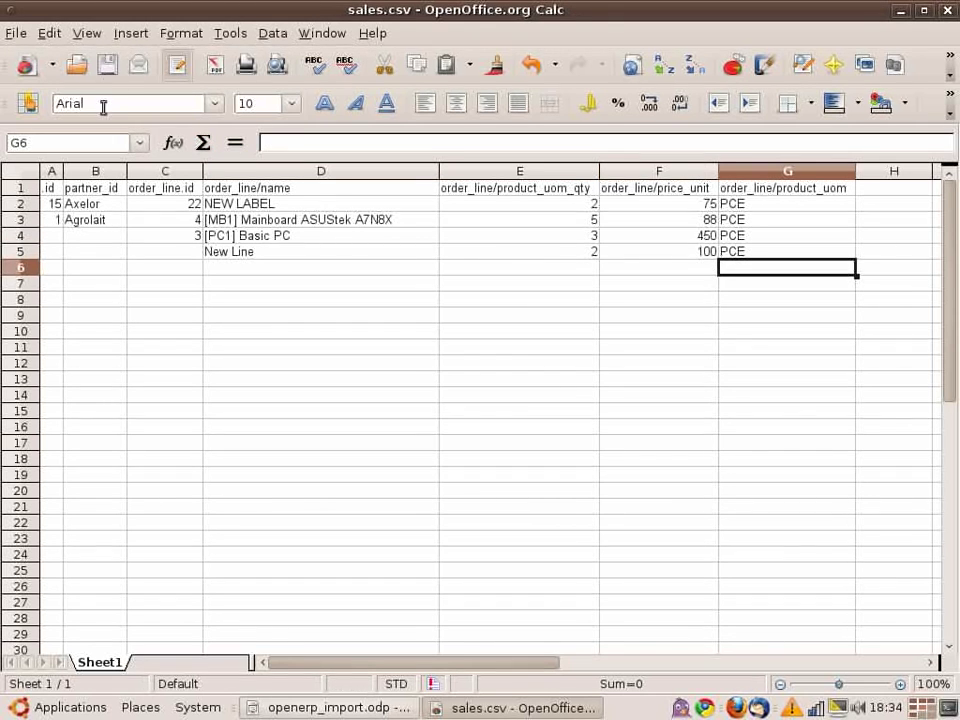
Save sales.csv in its current CSV format and switch to OpenERP.
left_click(107, 68)
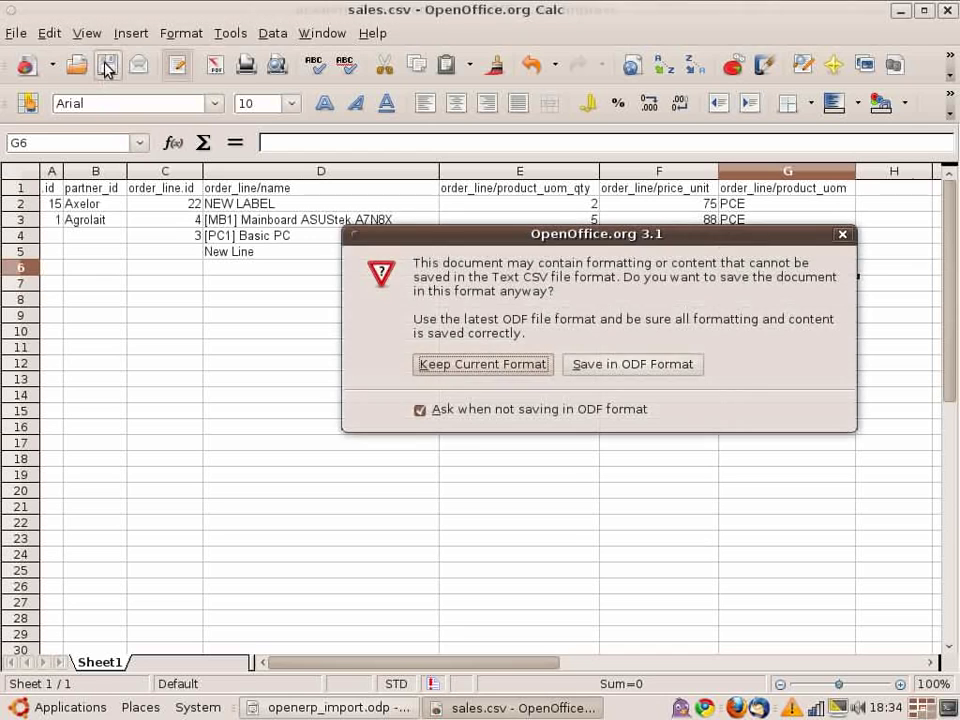
left_click(470, 365)
key("alt+Tab")
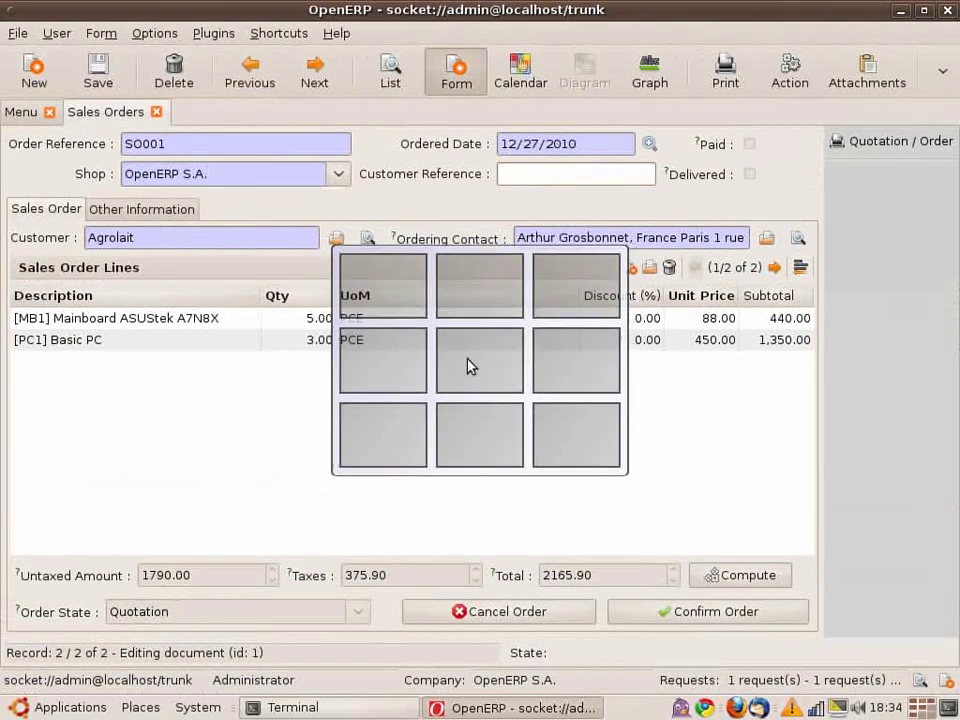
Start a data import for the sales orders and choose sales.csv from the tmp folder as the file.
left_click(101, 33)
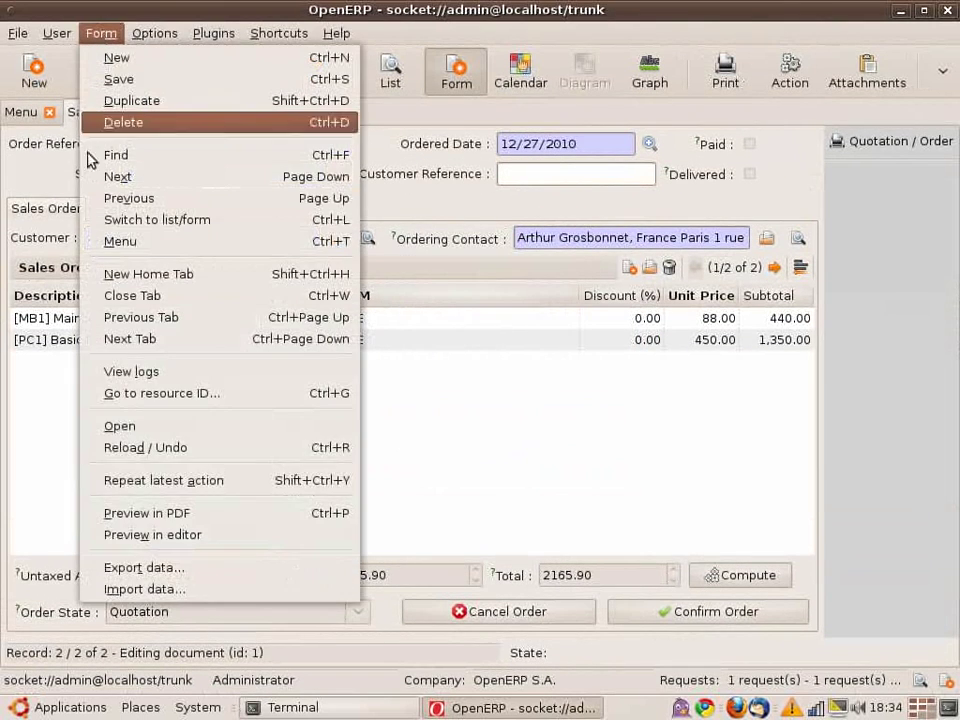
left_click(199, 592)
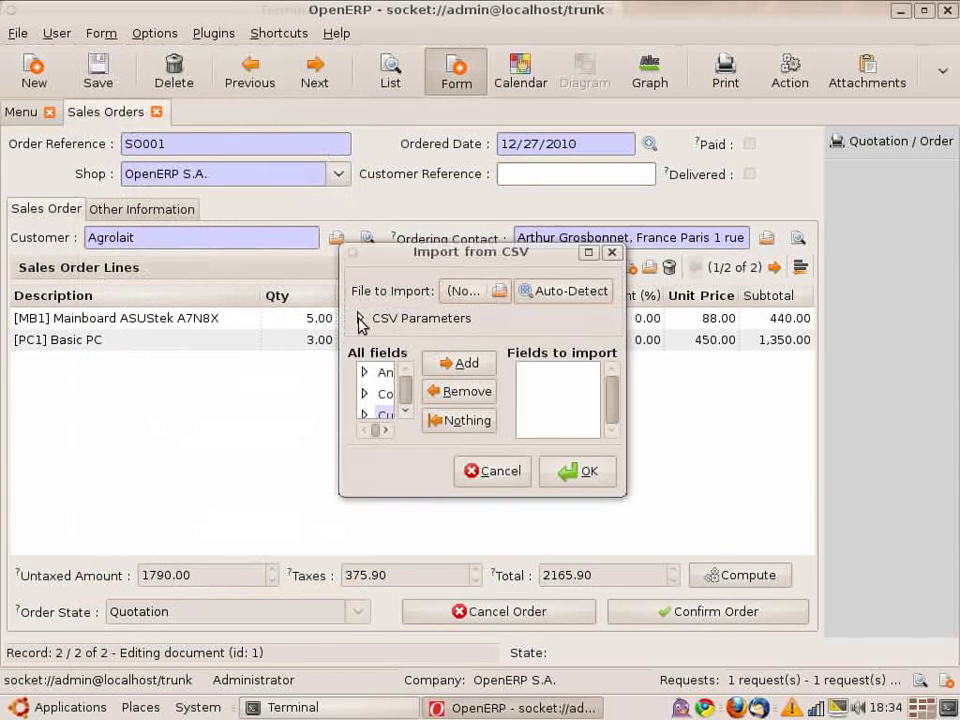
left_click(468, 291)
scroll(208, 369, "down", 10)
left_click(229, 590)
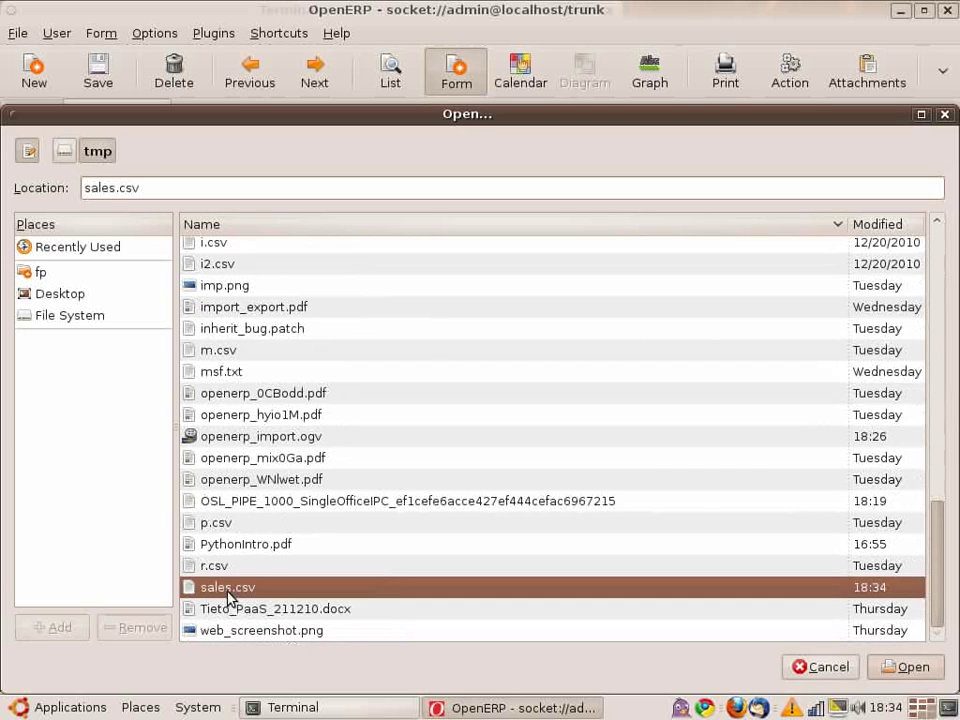
double_click(205, 592)
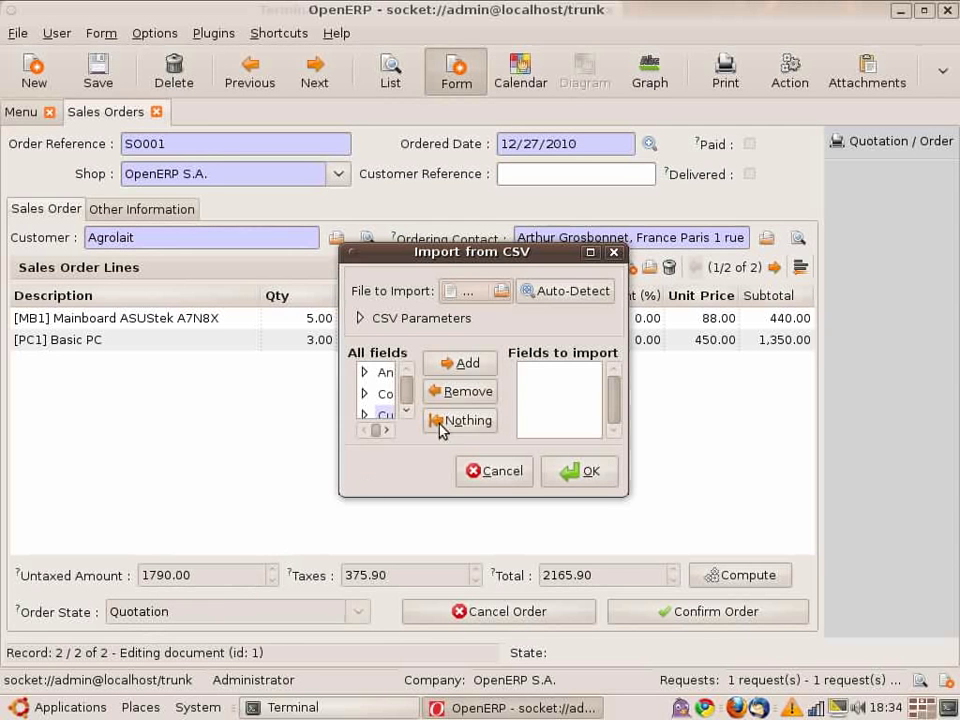
Auto-detect the fields to import from sales.csv, then import the records and dismiss the confirmation.
left_click(572, 294)
left_click_drag(630, 497, 810, 625)
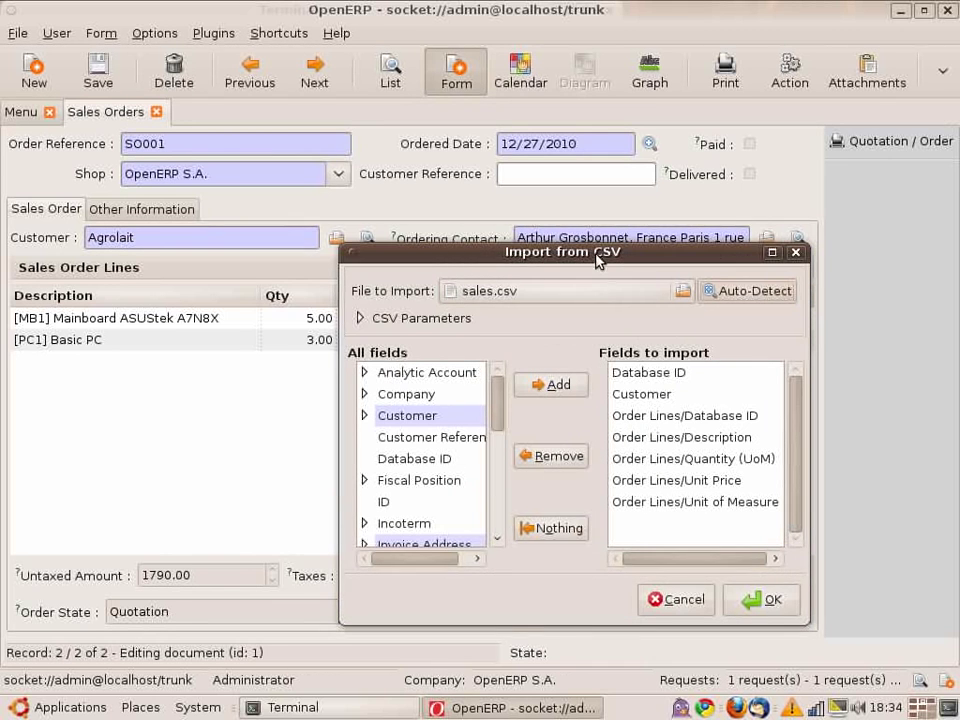
left_click_drag(598, 258, 436, 113)
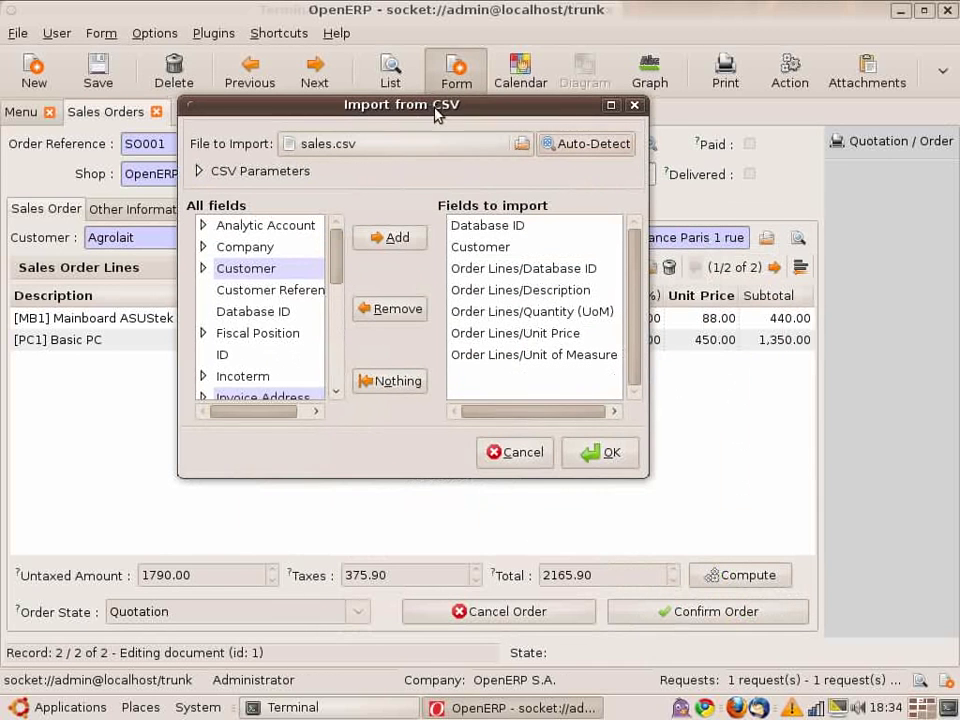
left_click(599, 455)
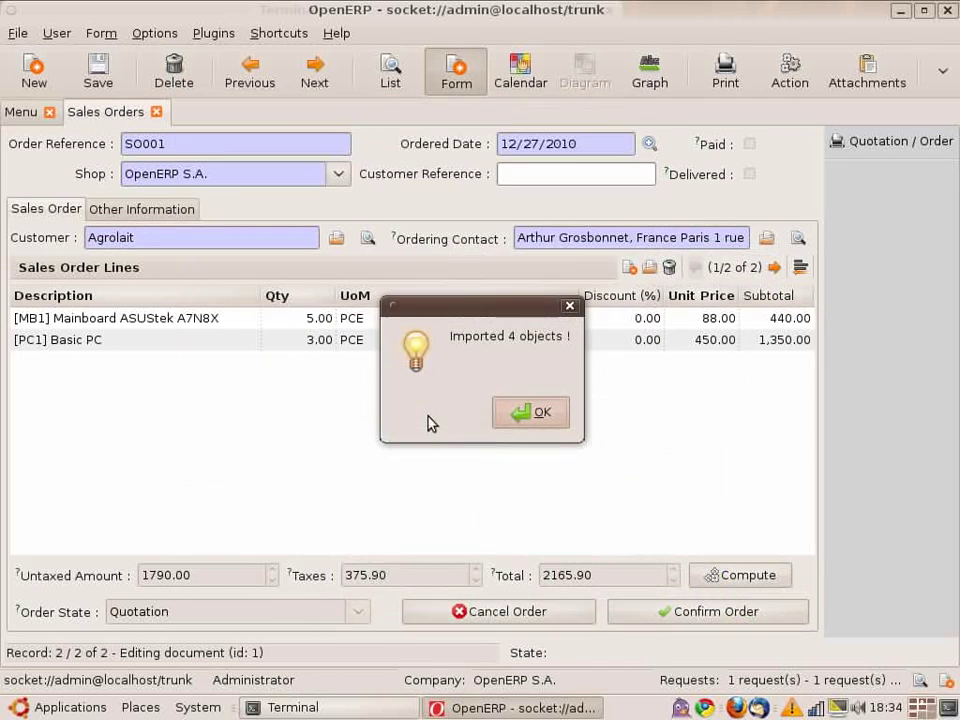
left_click(524, 414)
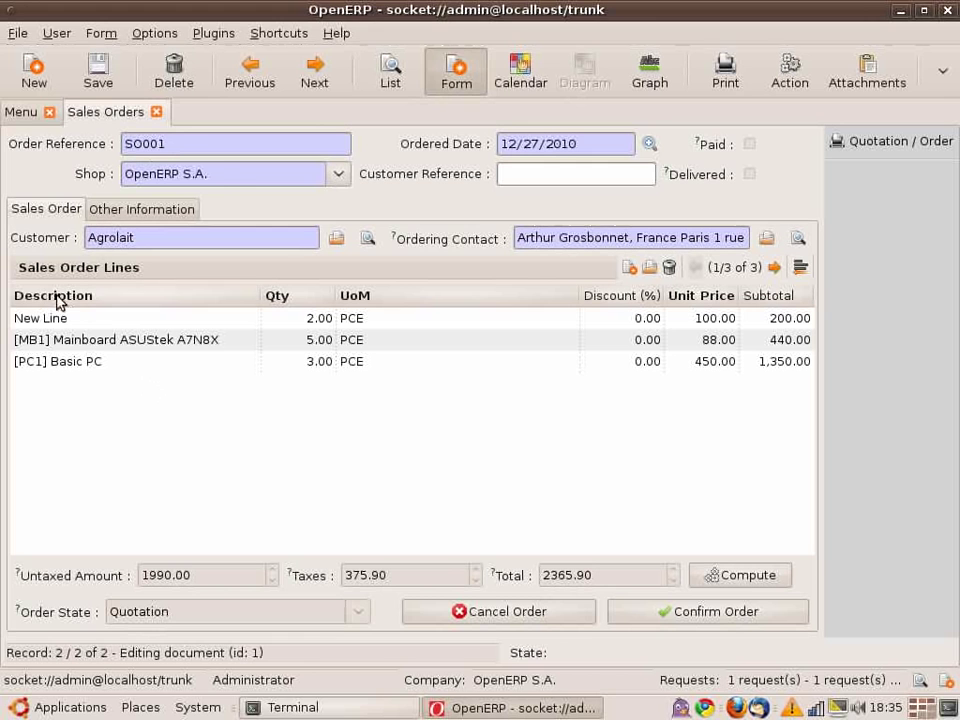
Check the imported New Line, compare the Axelor and Agrolait orders in the list, and reopen the Agrolait order.
left_click(18, 321)
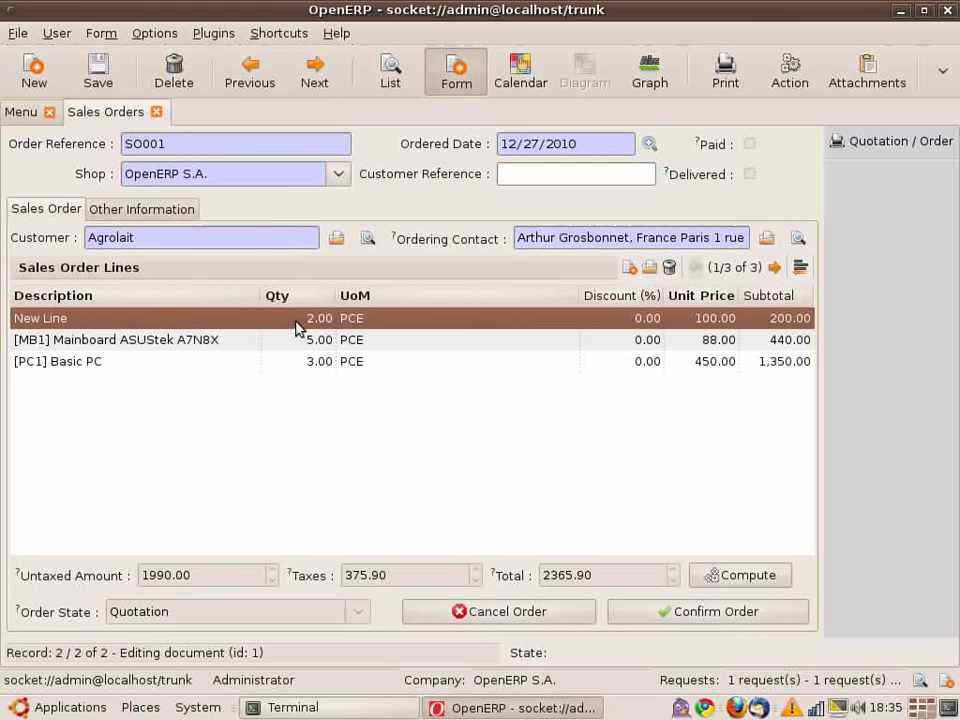
left_click(390, 78)
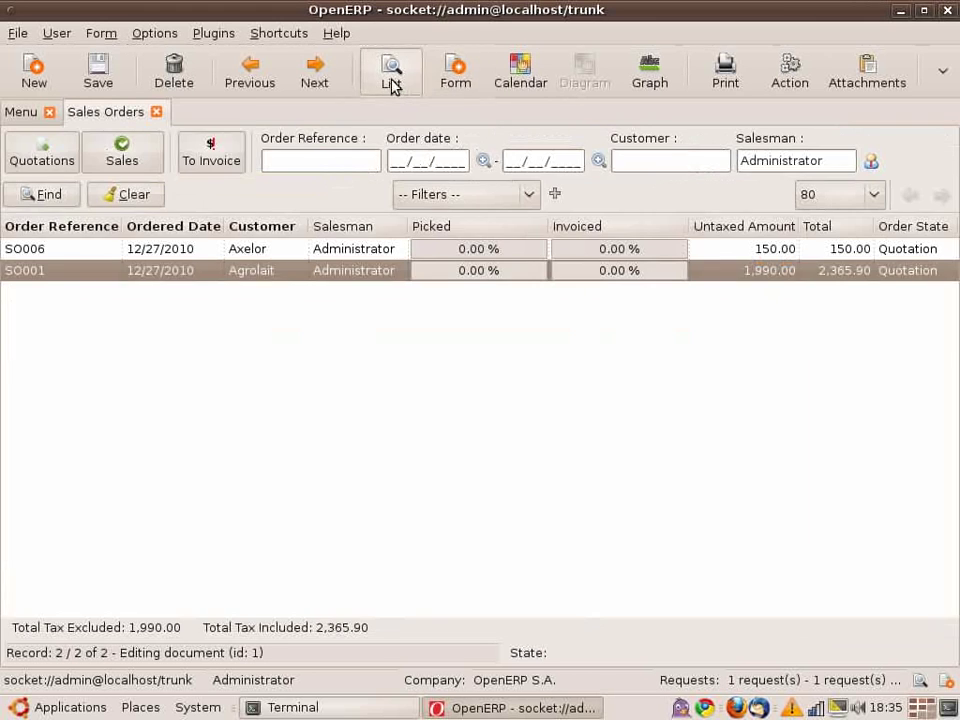
left_click(235, 252)
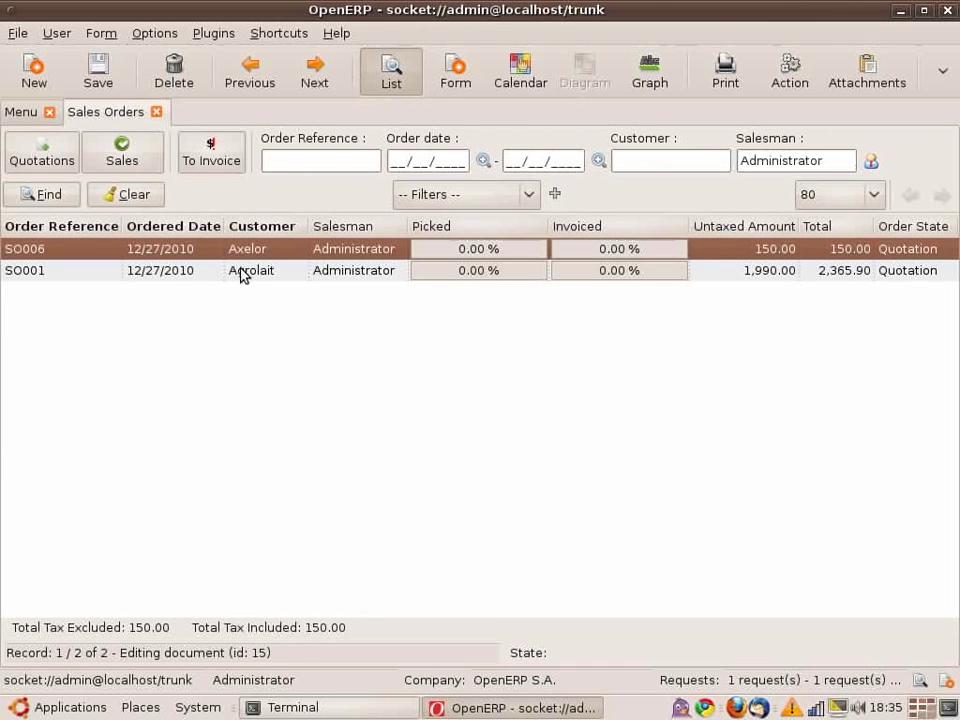
left_click(266, 272)
left_click(266, 256)
double_click(247, 272)
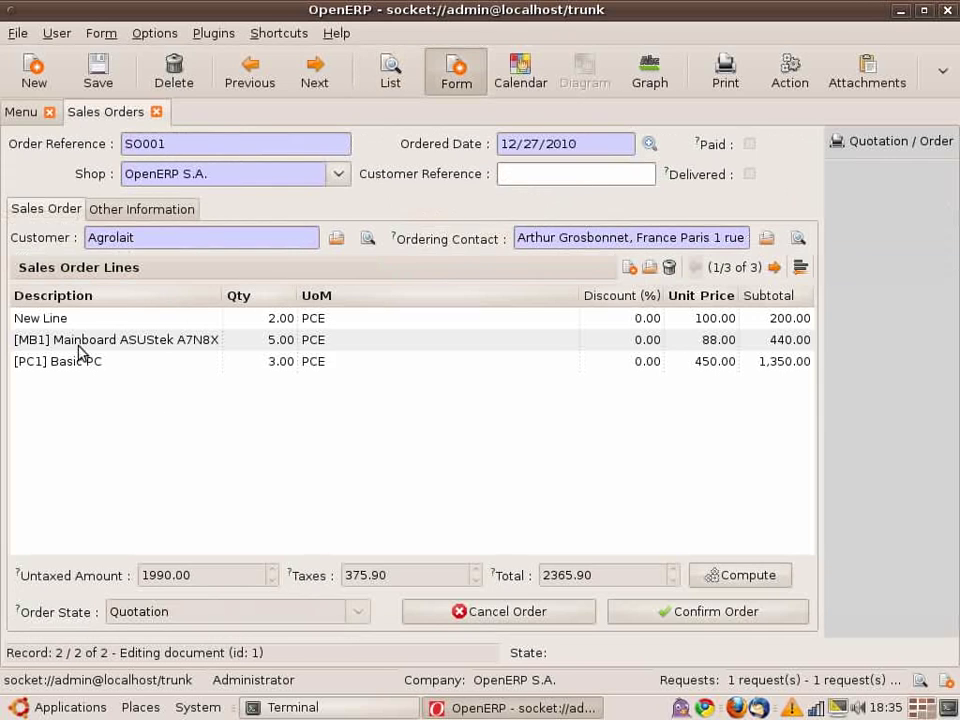
left_click(135, 362)
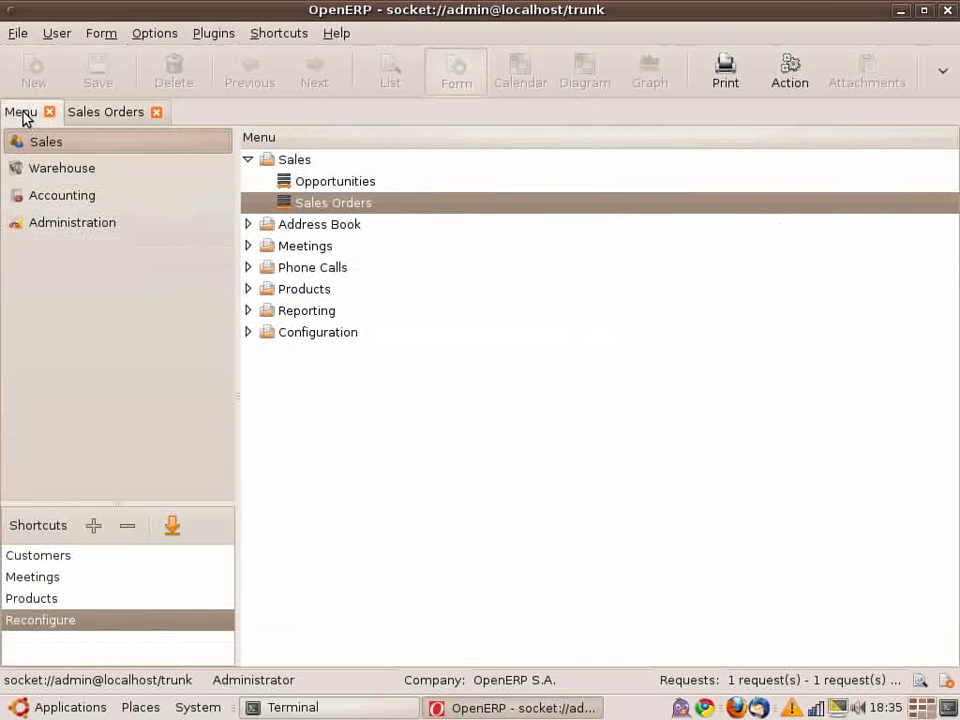
Open the Customers list from the Address Book and filter it by the name "ag".
left_click(318, 224)
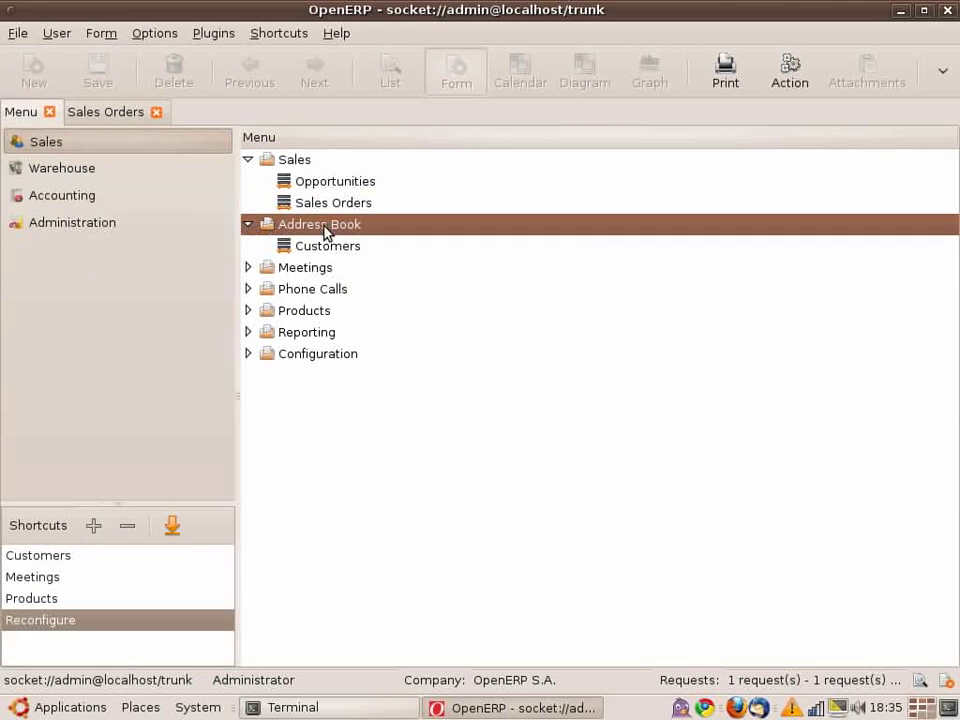
left_click(326, 248)
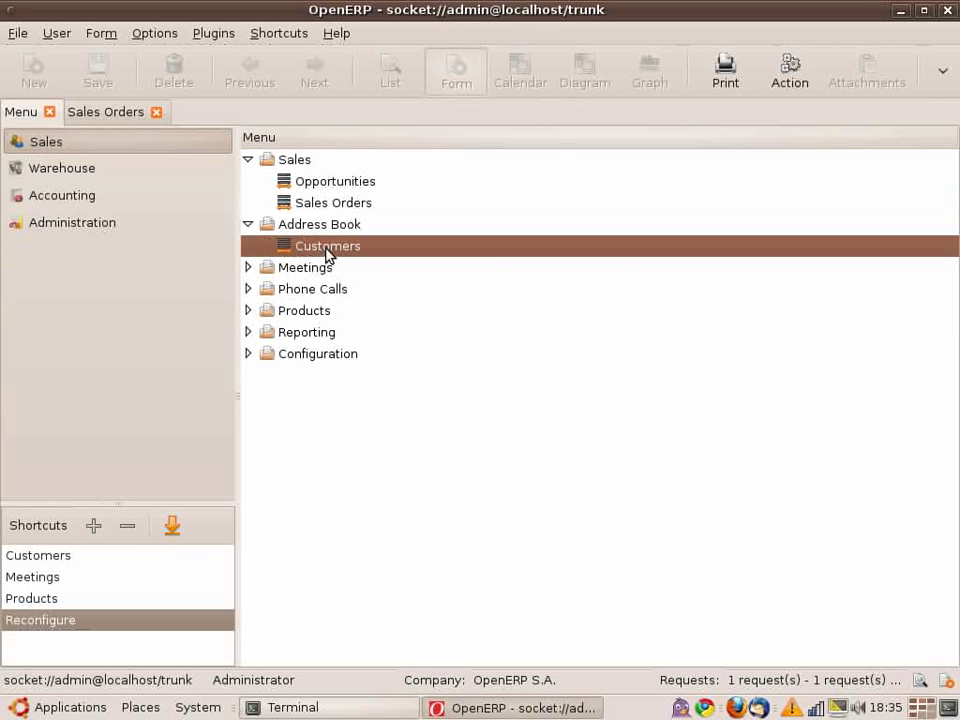
double_click(326, 250)
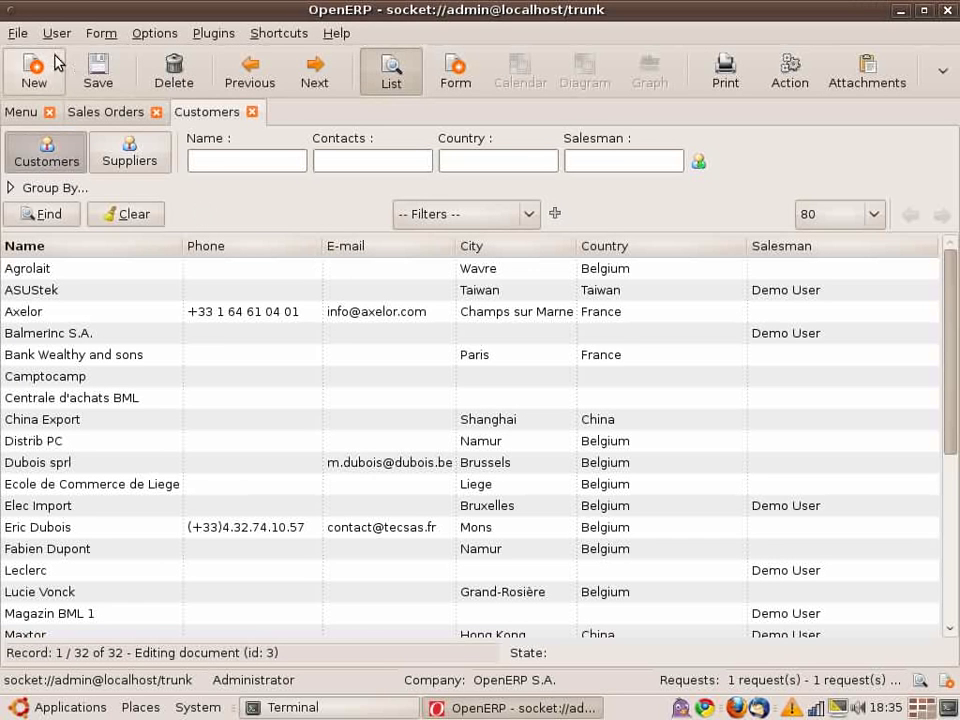
left_click(257, 166)
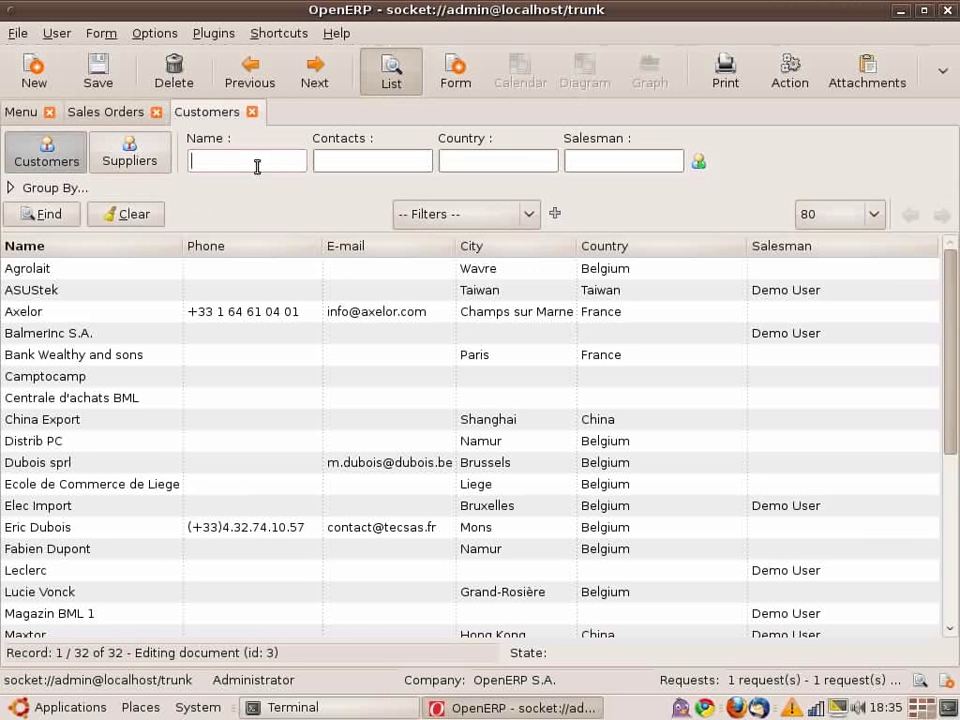
type("ag")
key("Return")
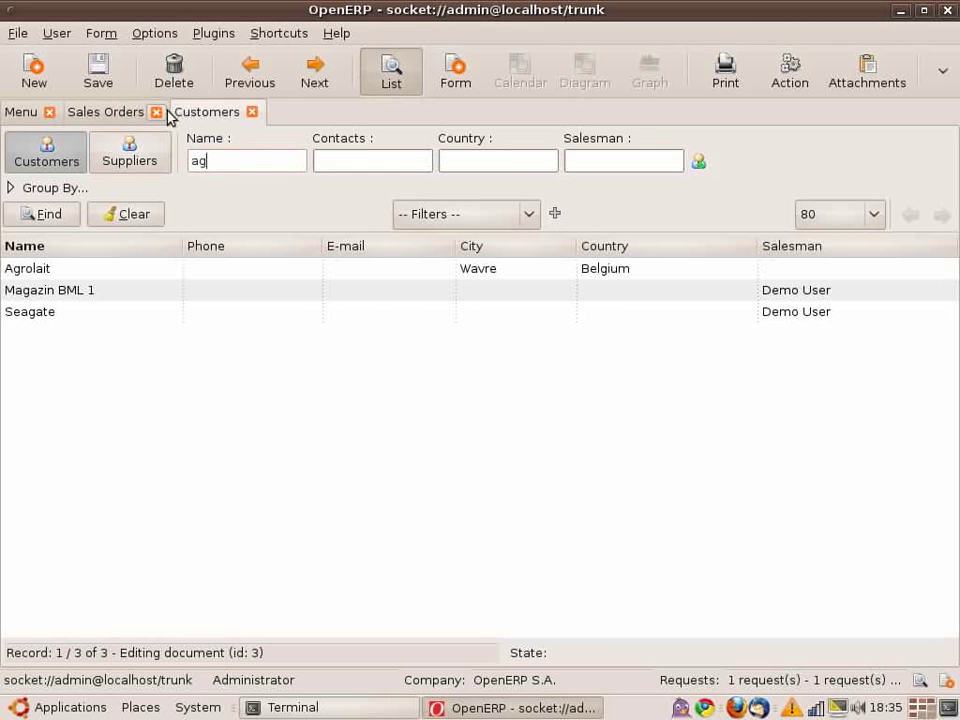
Start a data export of the filtered customers and add the Database ID and Name fields.
left_click(101, 33)
left_click(197, 568)
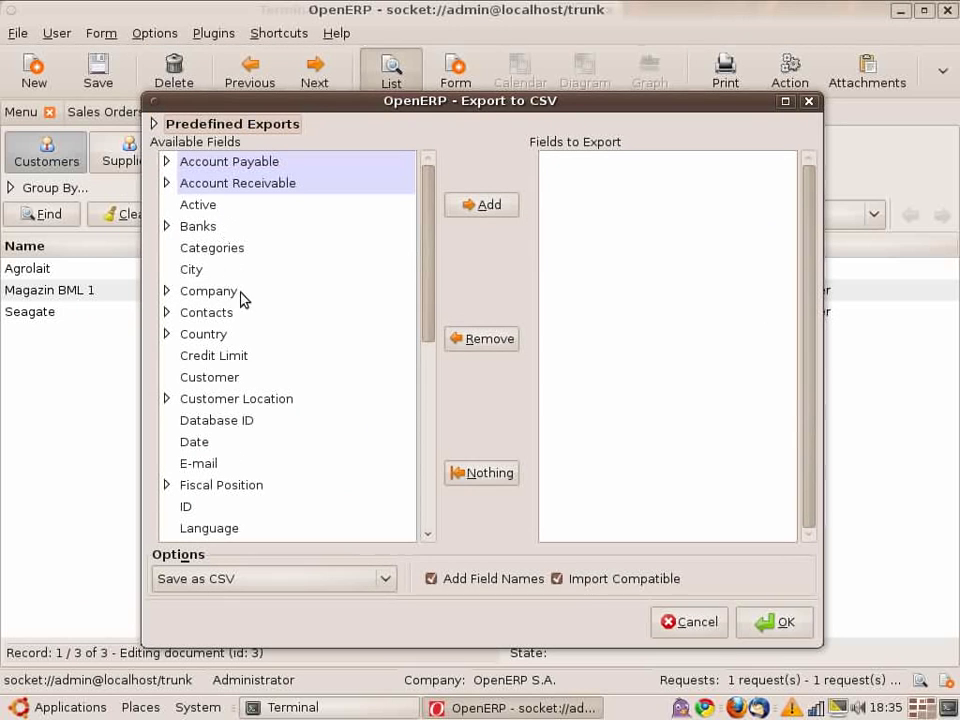
scroll(245, 440, "down", 1)
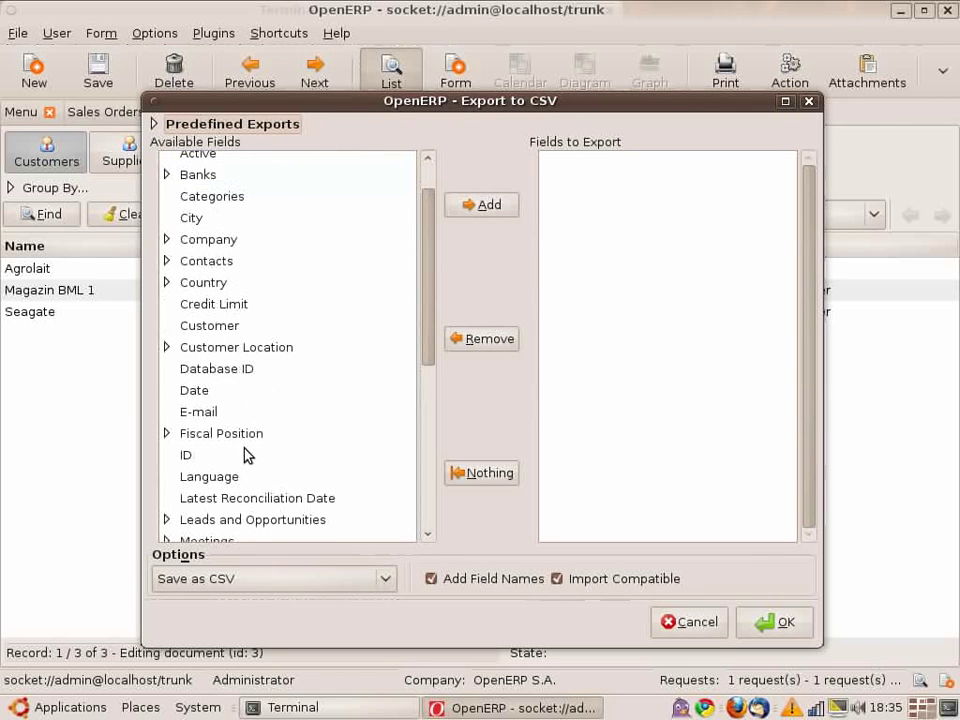
left_click(230, 368)
left_click(482, 204)
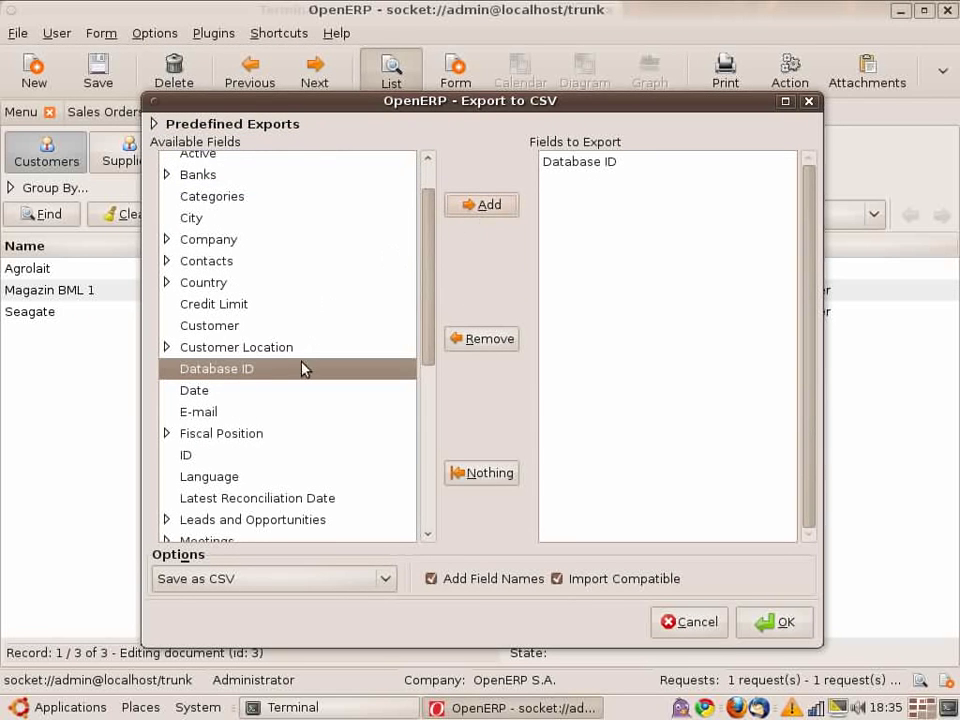
scroll(300, 372, "down", 5)
left_click(298, 352)
left_click(485, 206)
Expand the Contacts fields and add Contacts/Database ID to the export.
scroll(331, 350, "down", 1)
scroll(279, 439, "down", 2)
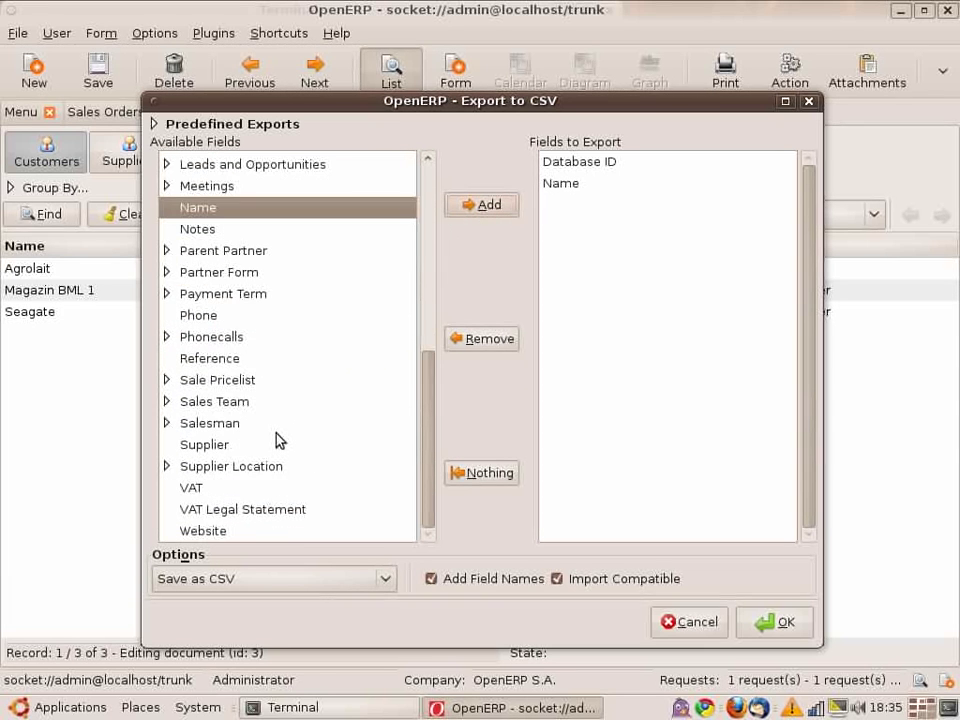
scroll(275, 446, "up", 6)
scroll(273, 446, "up", 2)
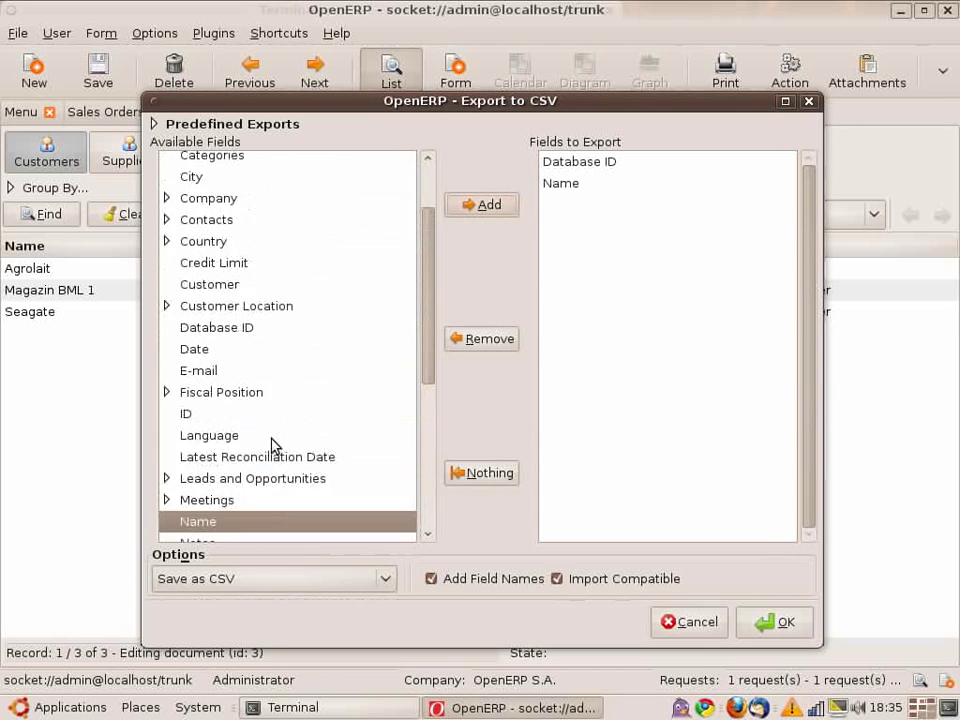
scroll(190, 258, "up", 1)
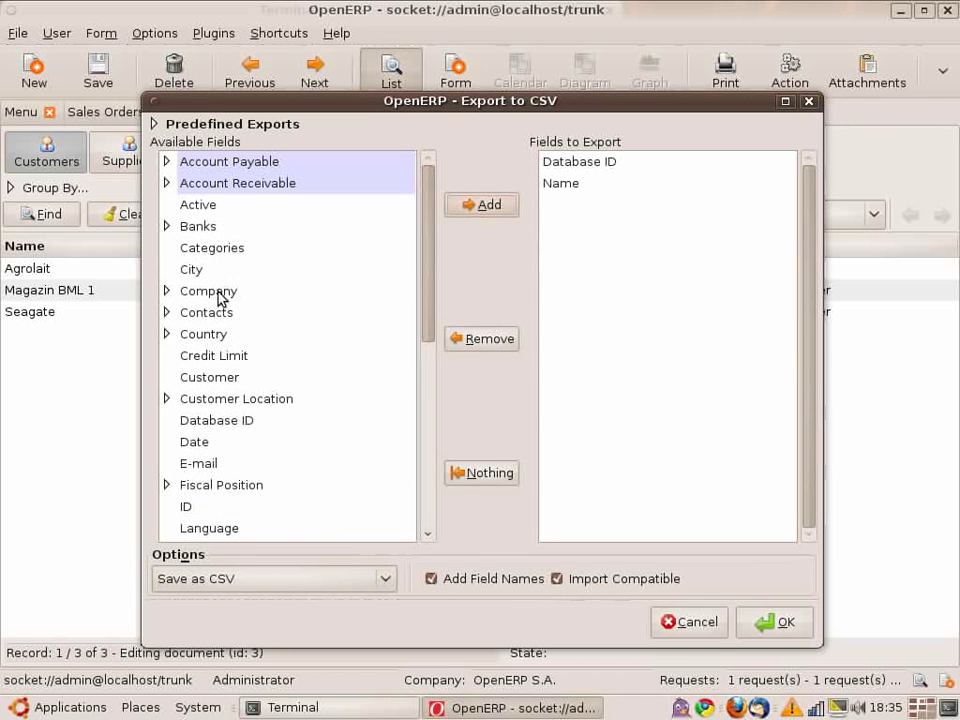
left_click(167, 312)
scroll(345, 372, "down", 3)
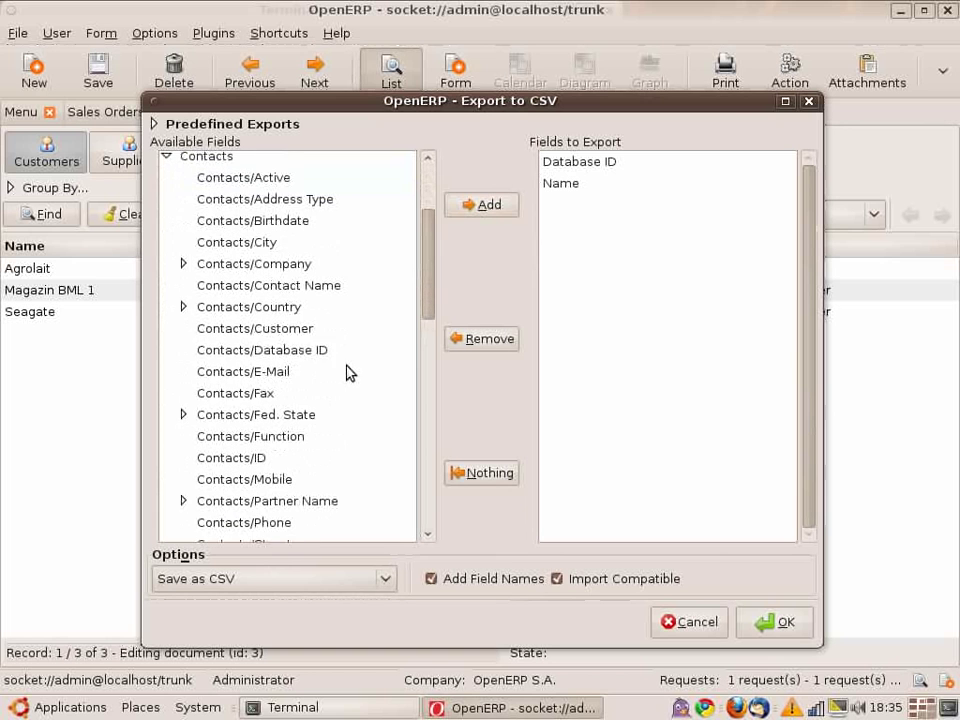
left_click(304, 352)
left_click(482, 206)
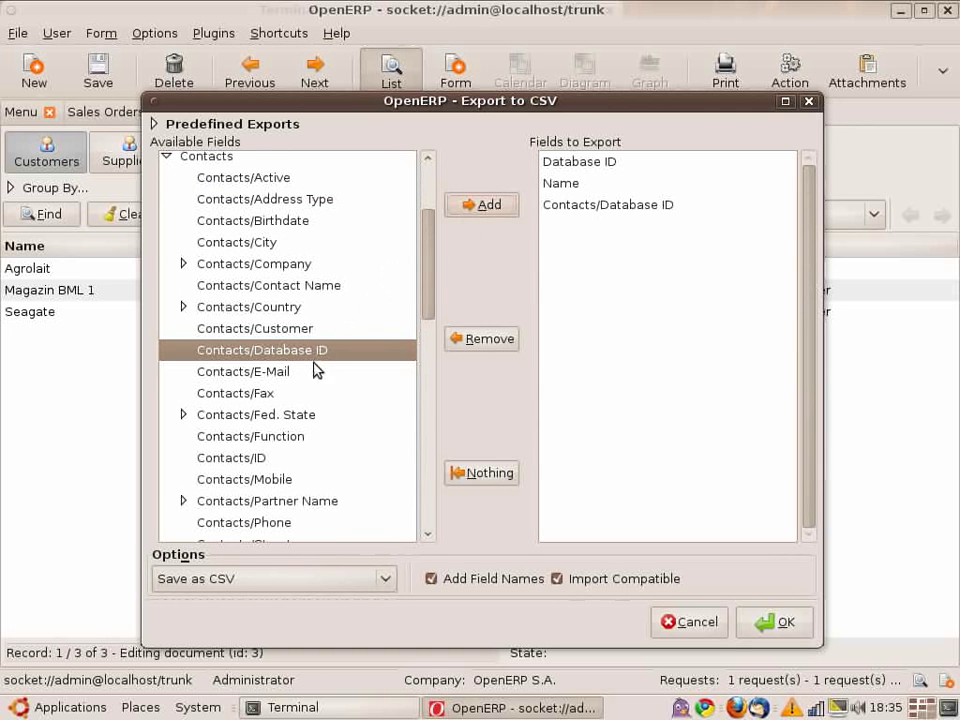
Add the Contacts/Contact Name field to the export.
scroll(290, 446, "down", 1)
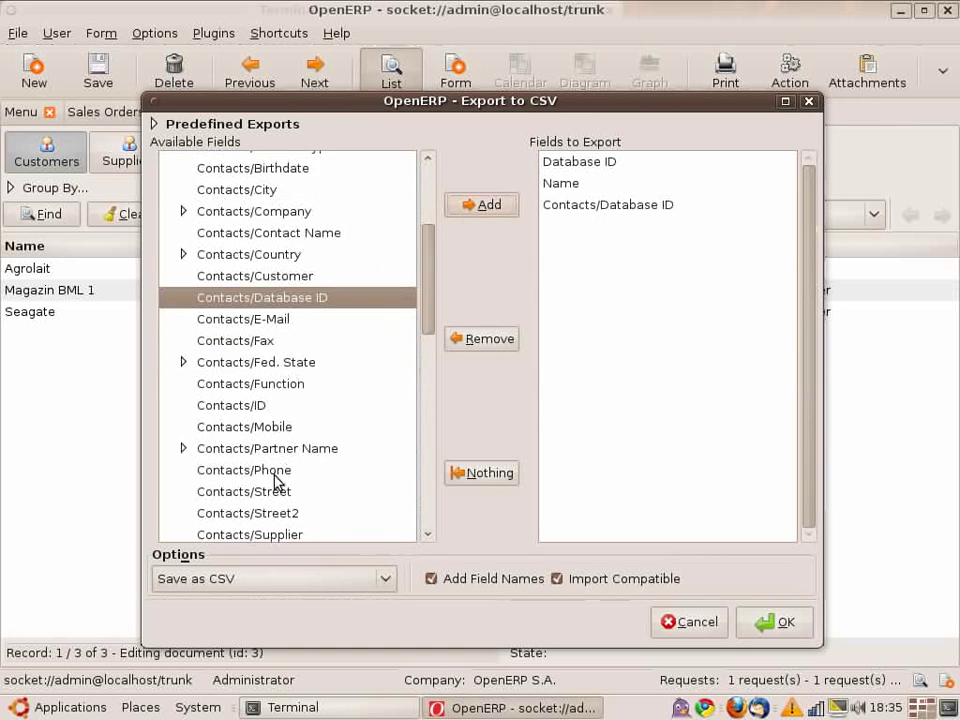
scroll(276, 481, "down", 3)
scroll(275, 482, "up", 3)
left_click(315, 233)
left_click(487, 205)
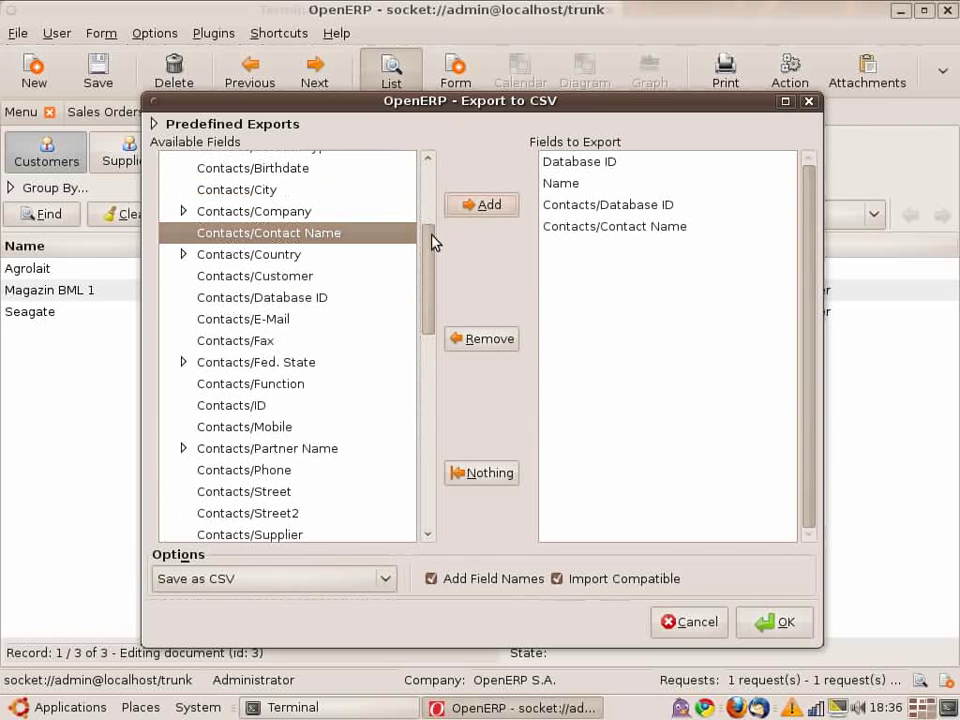
Find the Categories field among the available fields and add it to the export.
scroll(292, 392, "down", 1)
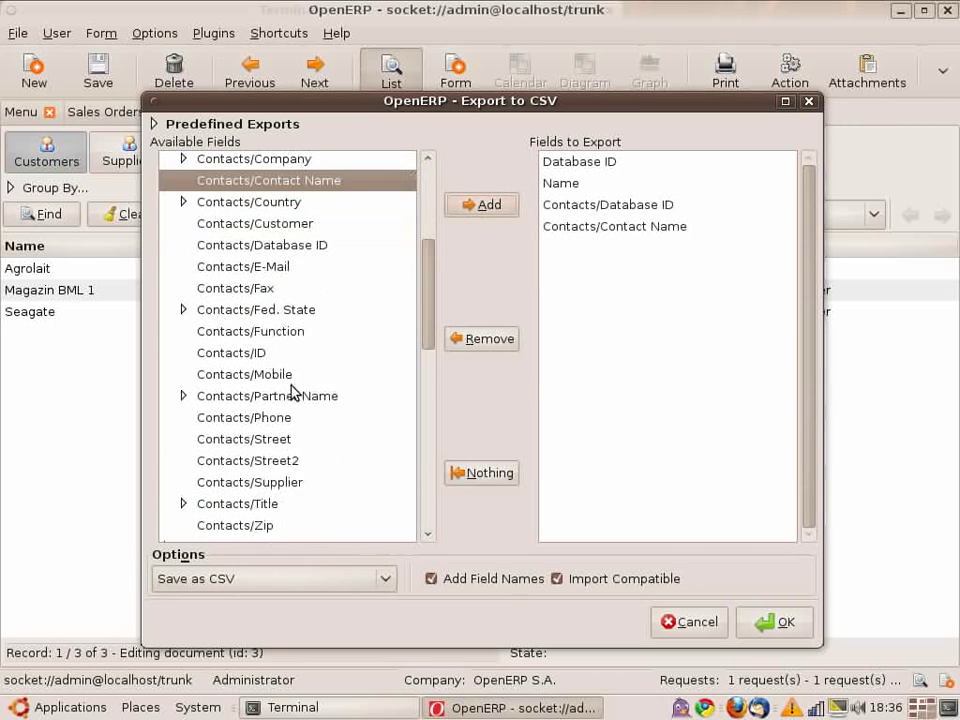
scroll(292, 392, "down", 8)
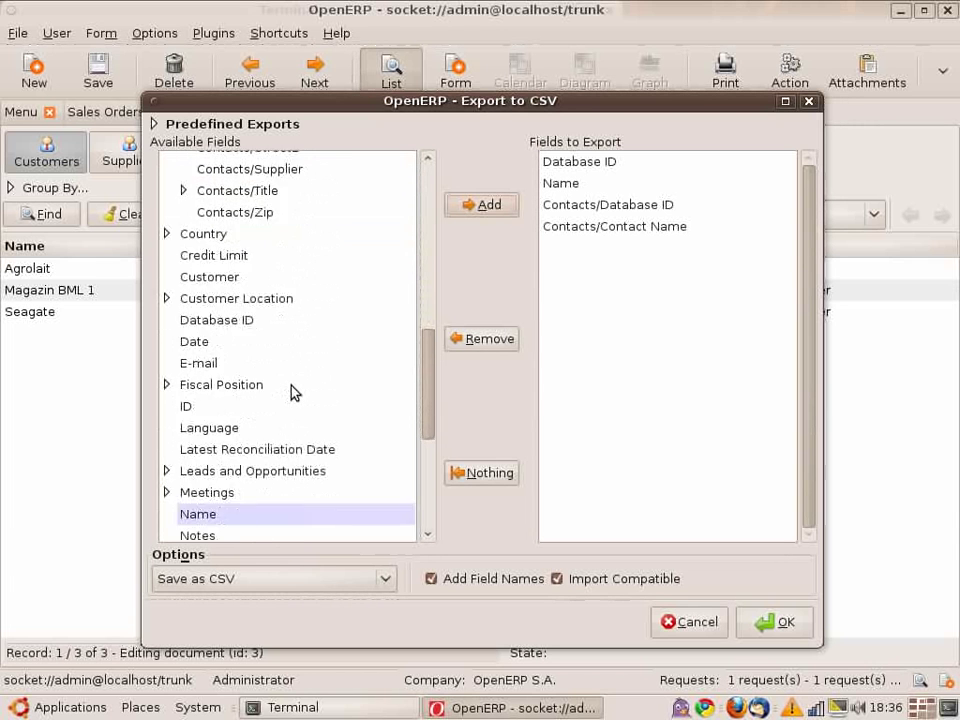
scroll(295, 393, "down", 3)
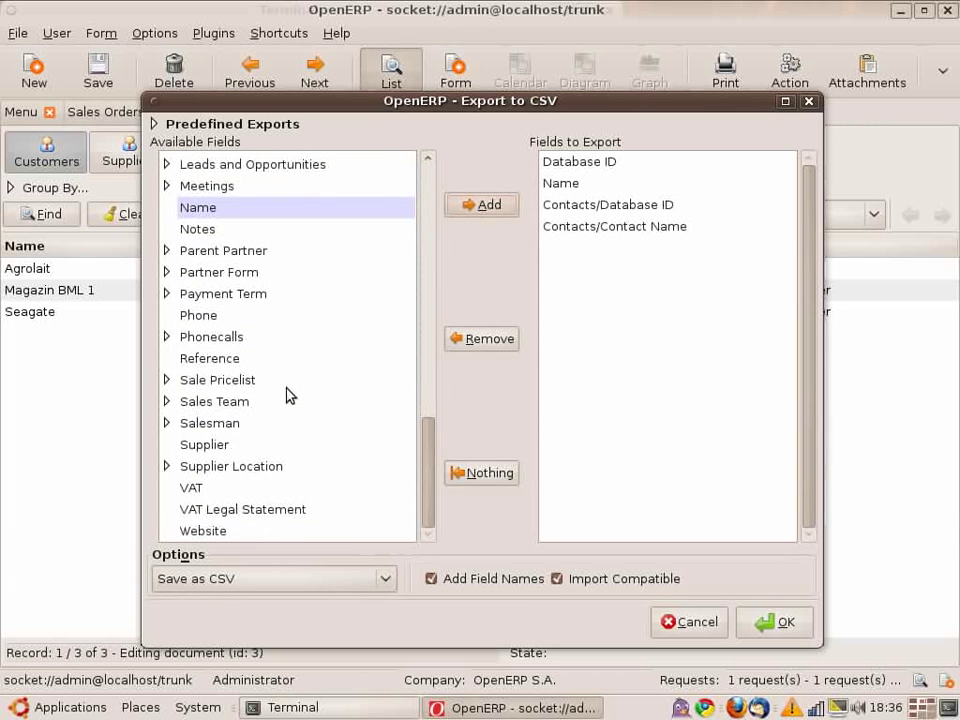
scroll(287, 395, "up", 2)
scroll(287, 396, "up", 4)
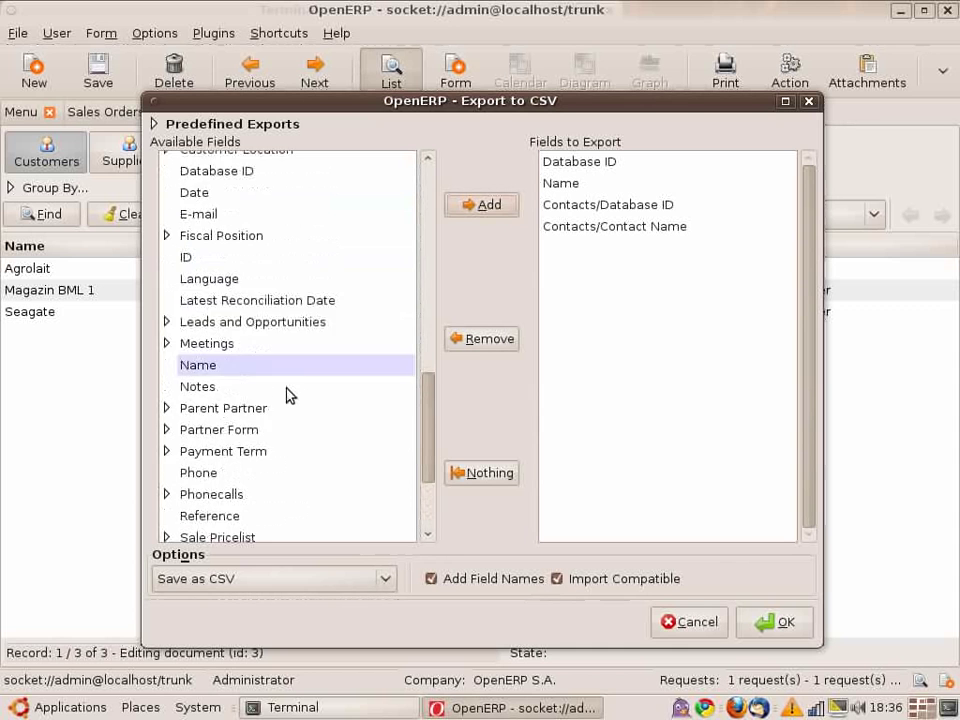
scroll(220, 303, "up", 2)
scroll(220, 303, "up", 5)
left_click(255, 205)
left_click(478, 210)
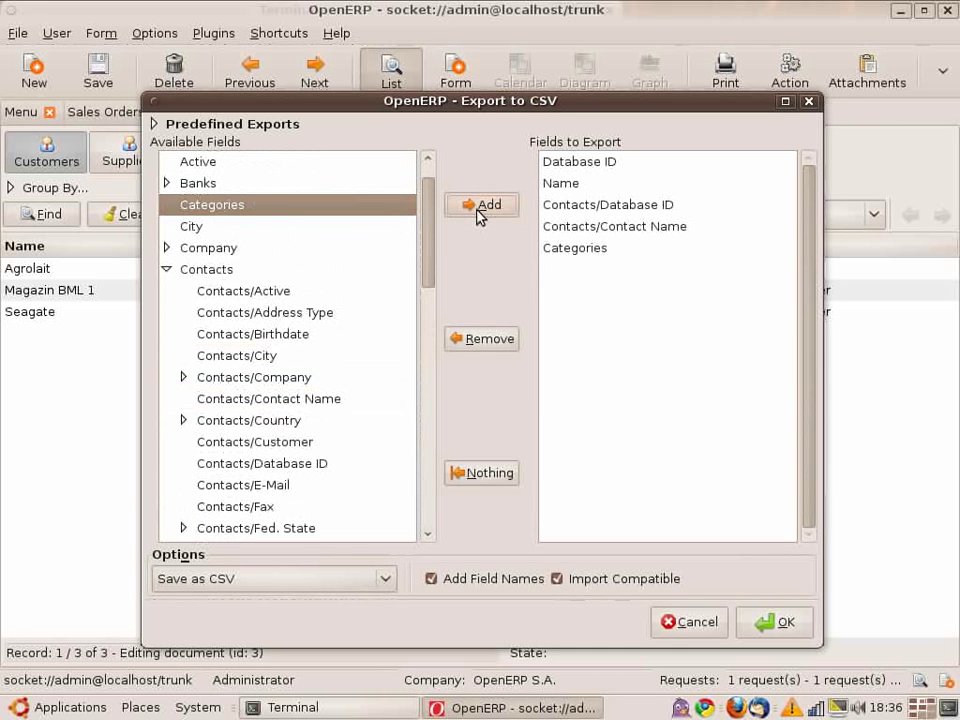